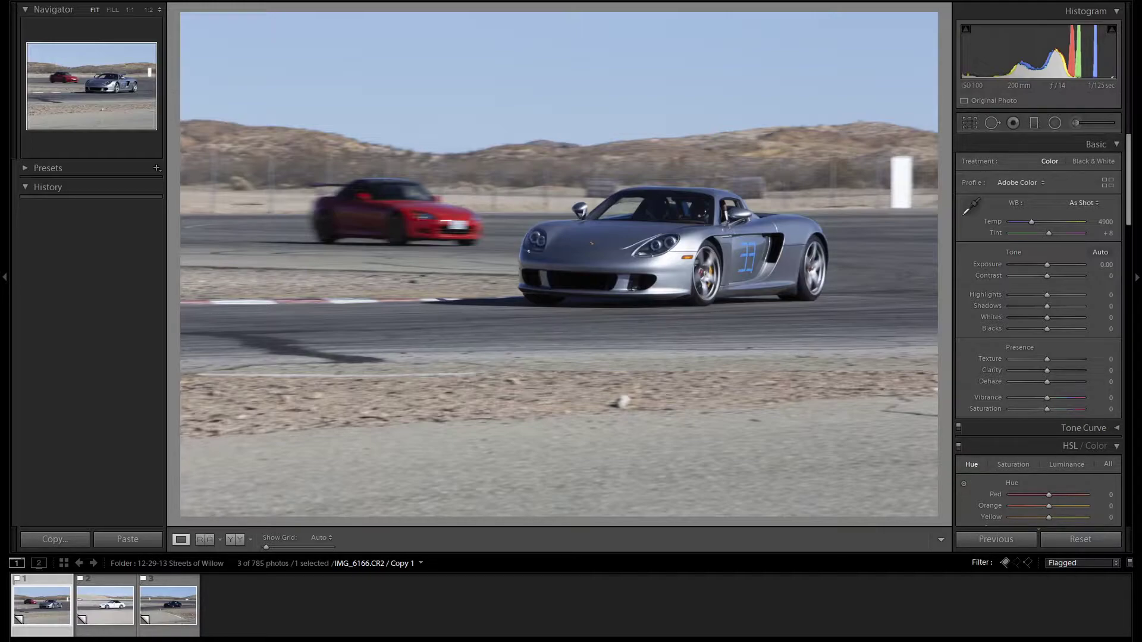
# Step: Apply Auto Upright to level and correct the photo's perspective
pyautogui.scroll(-10, 1059, 384)
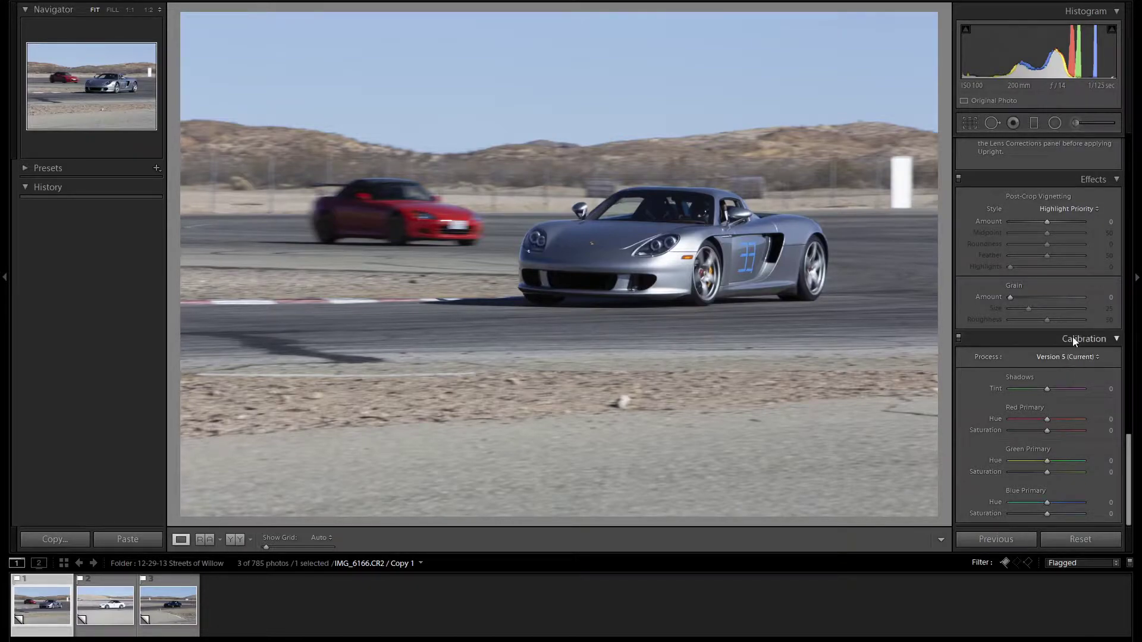
pyautogui.scroll(3, 1073, 336)
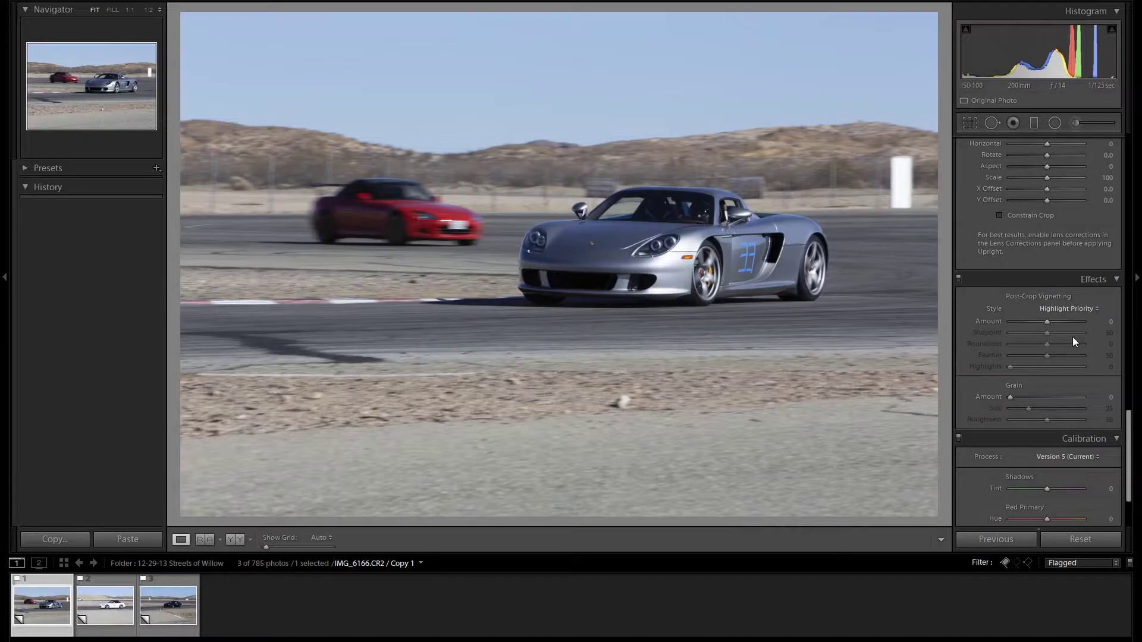
pyautogui.scroll(3, 1074, 341)
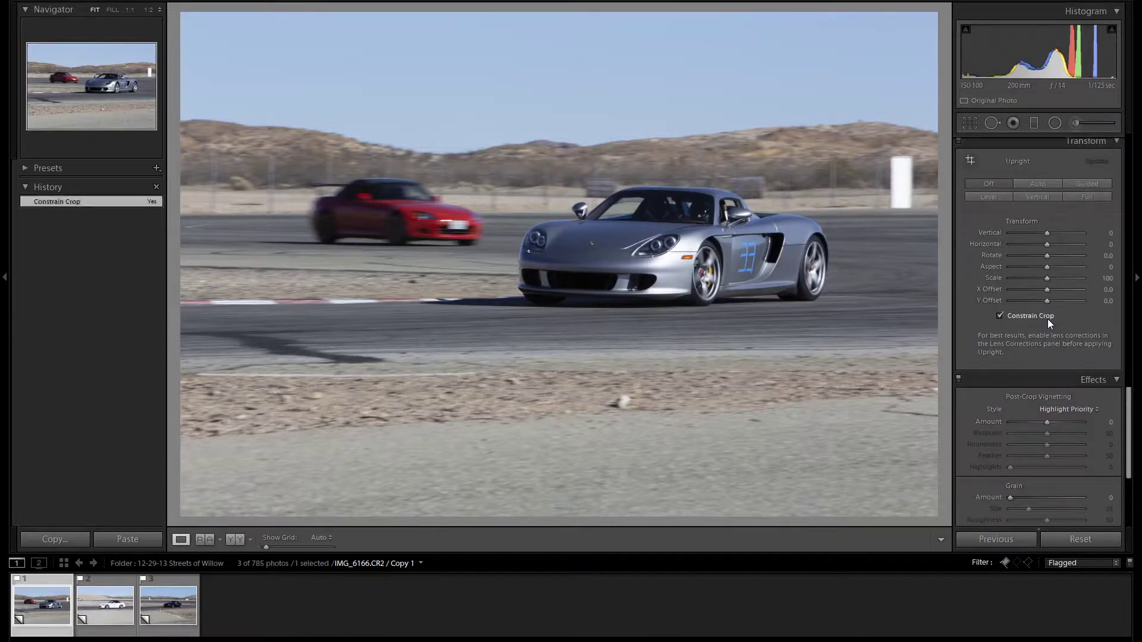
pyautogui.click(1037, 183)
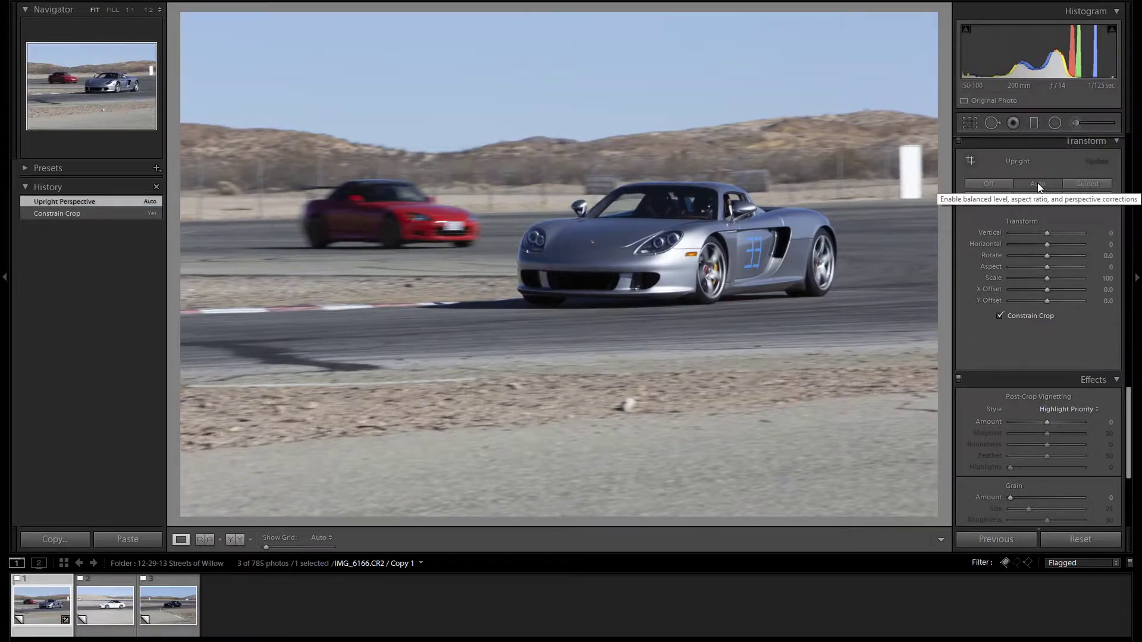
# Step: Remove chromatic aberration and enable the Canon EF 70-200mm lens profile corrections
pyautogui.scroll(5, 1037, 183)
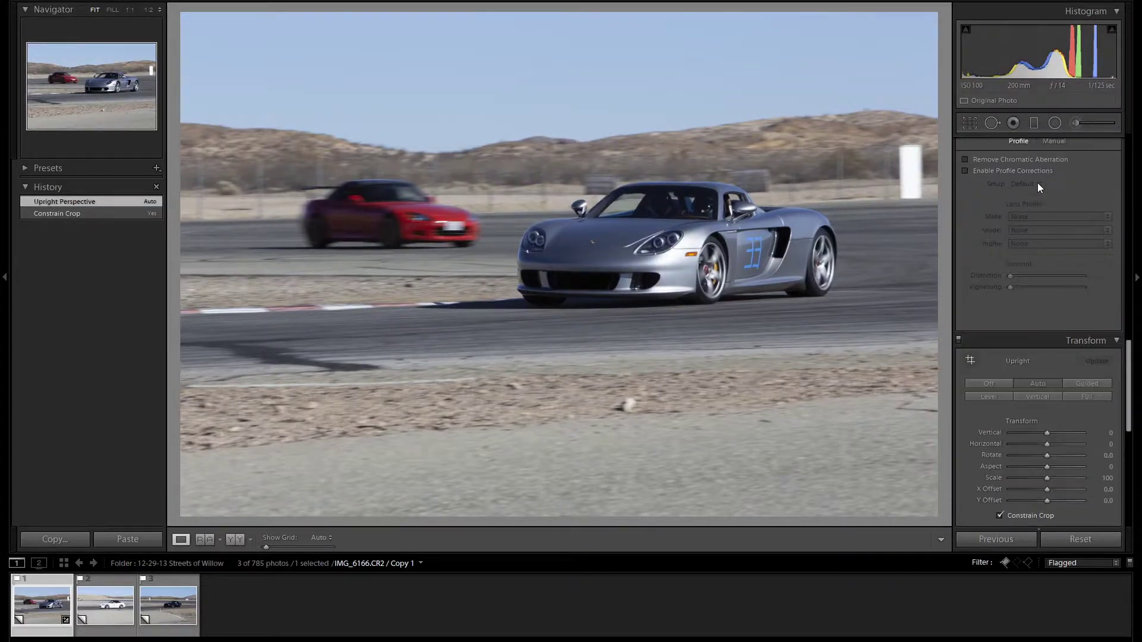
pyautogui.click(1044, 161)
pyautogui.click(1042, 172)
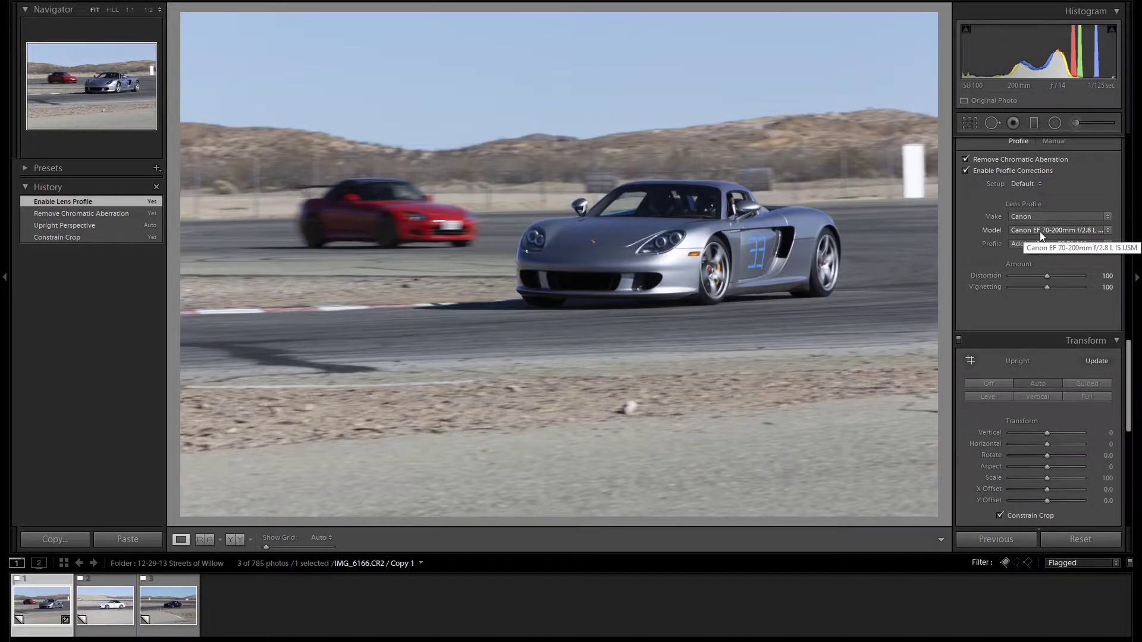
# Step: Set sharpening Amount to 100 and Masking to 40 so only edges sharpen
pyautogui.scroll(5, 1041, 236)
pyautogui.click(1106, 176)
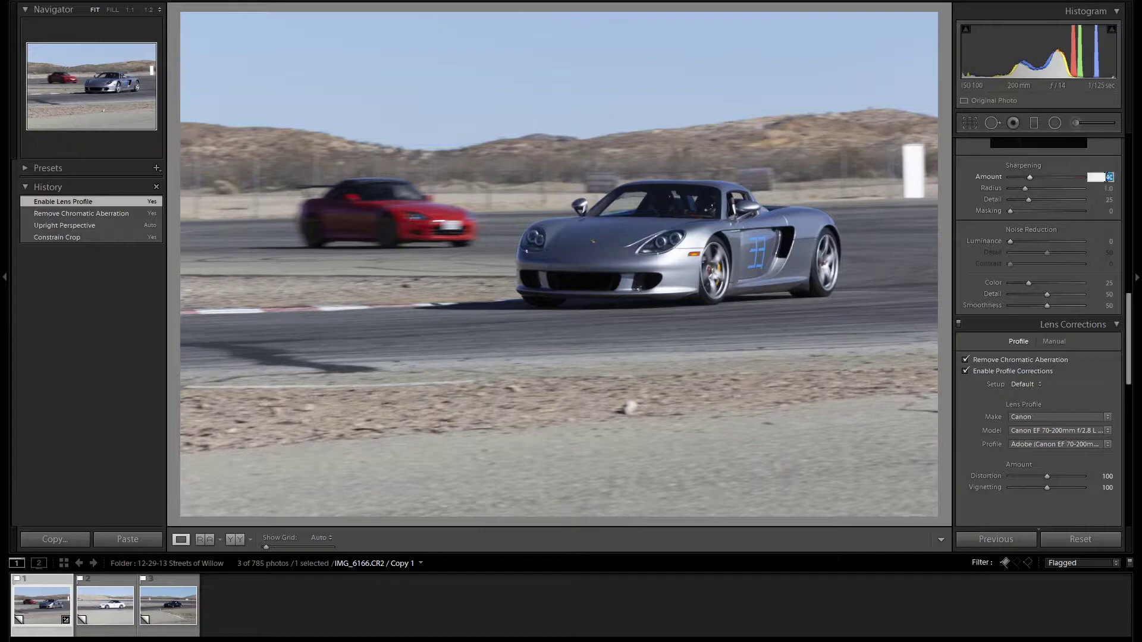
pyautogui.write('100')
pyautogui.press('Return')
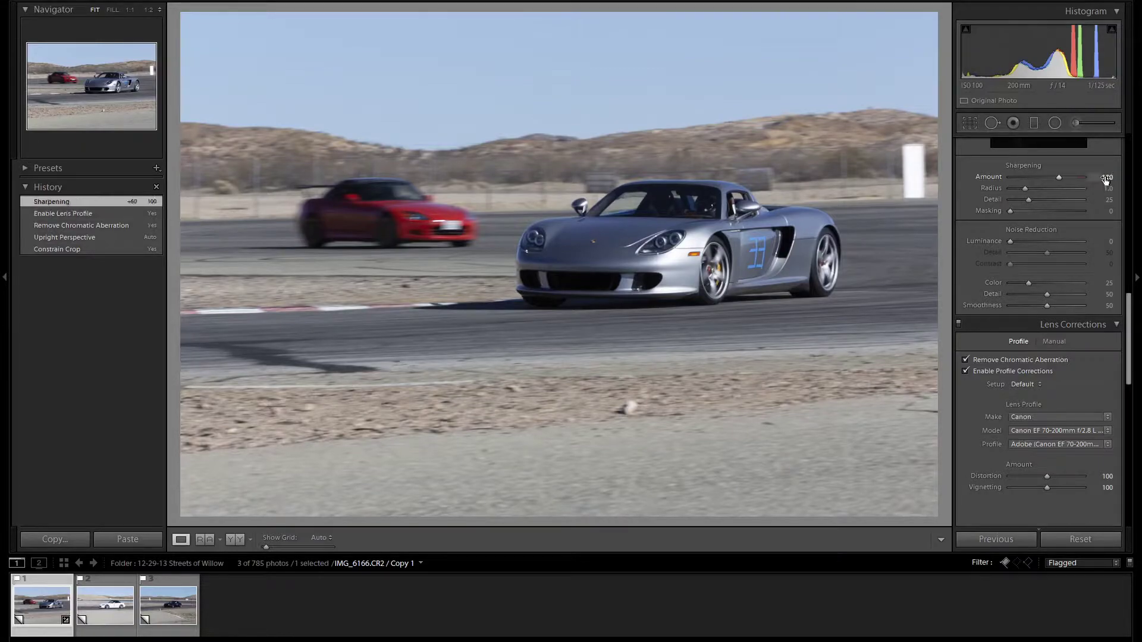
pyautogui.keyDown('alt'); pyautogui.click(1012, 212); pyautogui.keyUp('alt')
pyautogui.moveTo(1013, 212); pyautogui.dragTo(1012, 212)
# Step: Set Shadows to +20, Whites to +5 and Blacks to -5
pyautogui.scroll(10, 1012, 212)
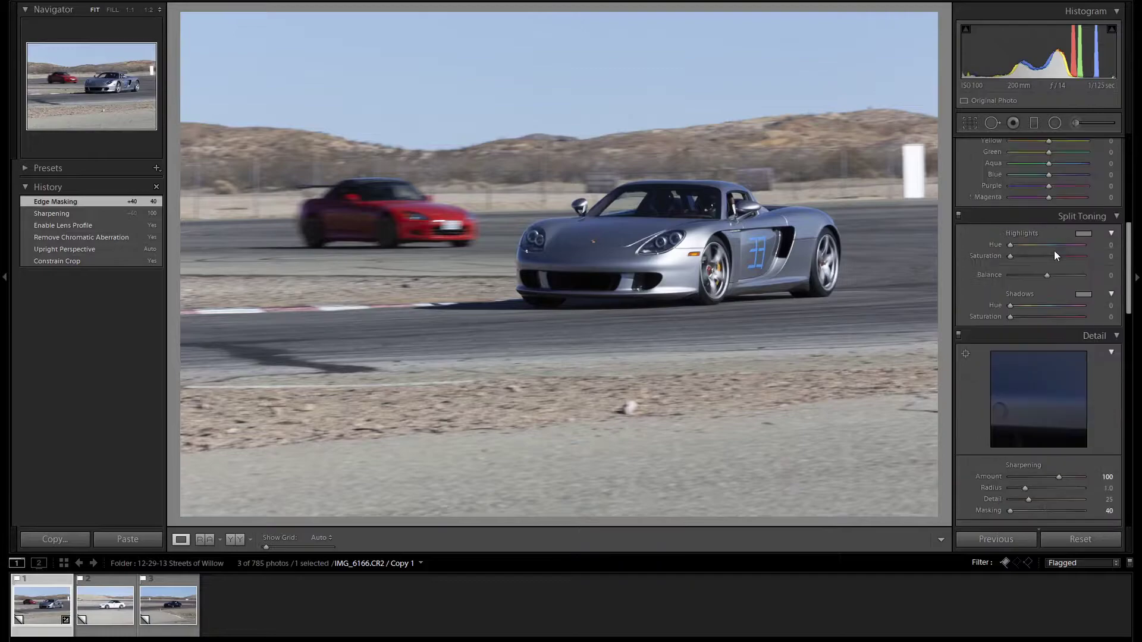
pyautogui.scroll(5, 1059, 281)
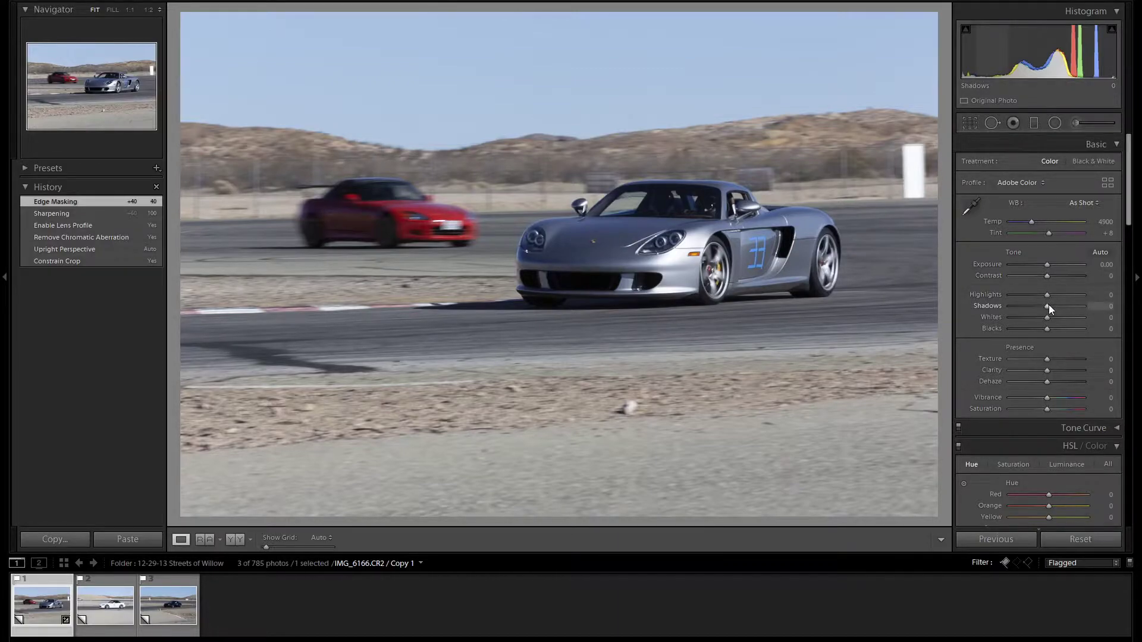
pyautogui.press('Up')
pyautogui.press('Up')
pyautogui.press('Up')
pyautogui.press('Up')
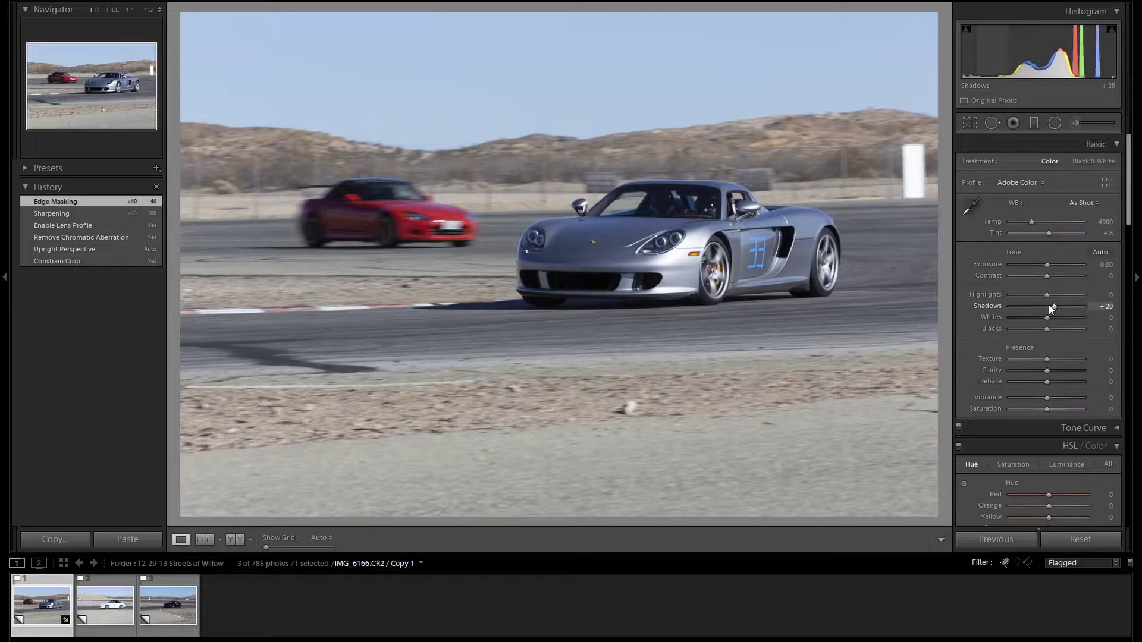
pyautogui.press('Up')
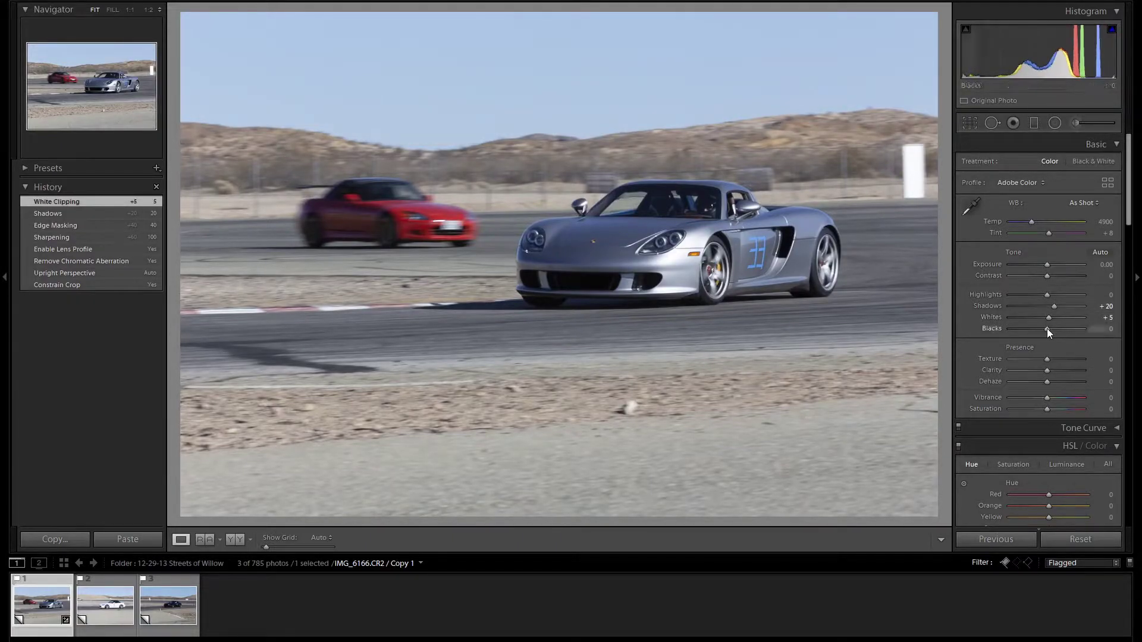
pyautogui.press('Down')
# Step: Crop in on the silver Porsche and red car, keeping the original aspect ratio
pyautogui.click(969, 122)
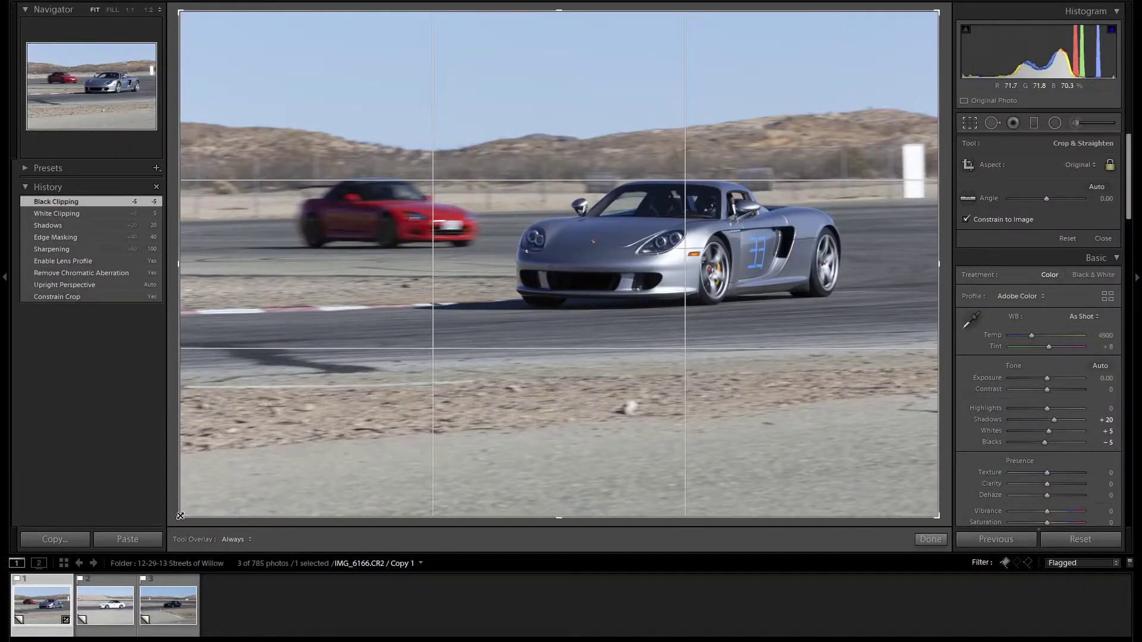
pyautogui.moveTo(181, 516); pyautogui.dragTo(149, 496)
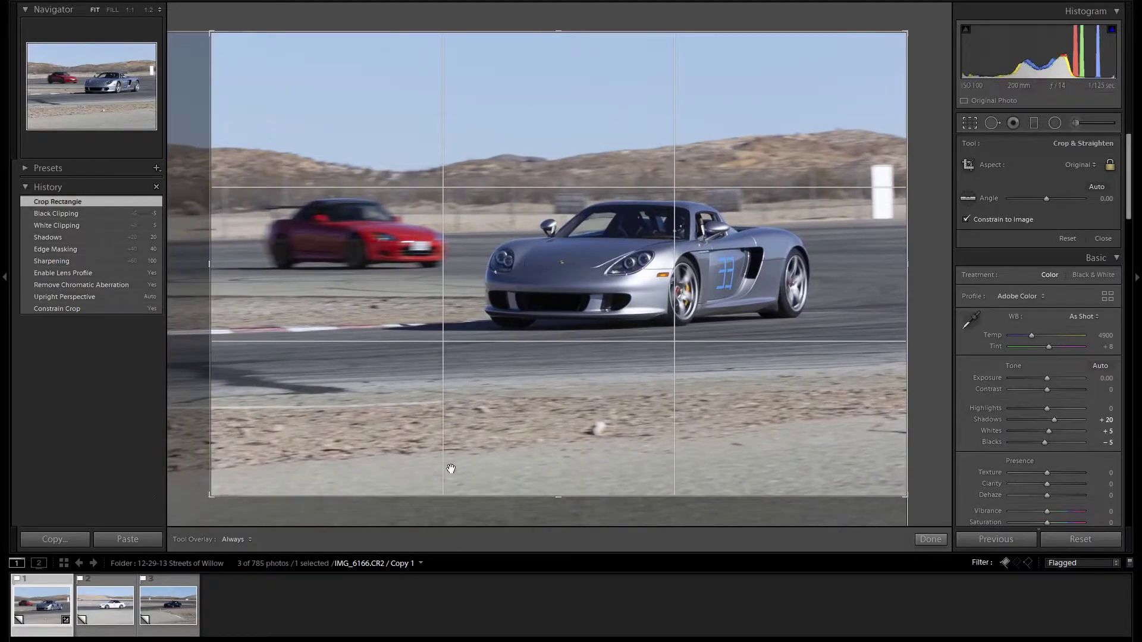
pyautogui.moveTo(902, 495); pyautogui.dragTo(896, 480)
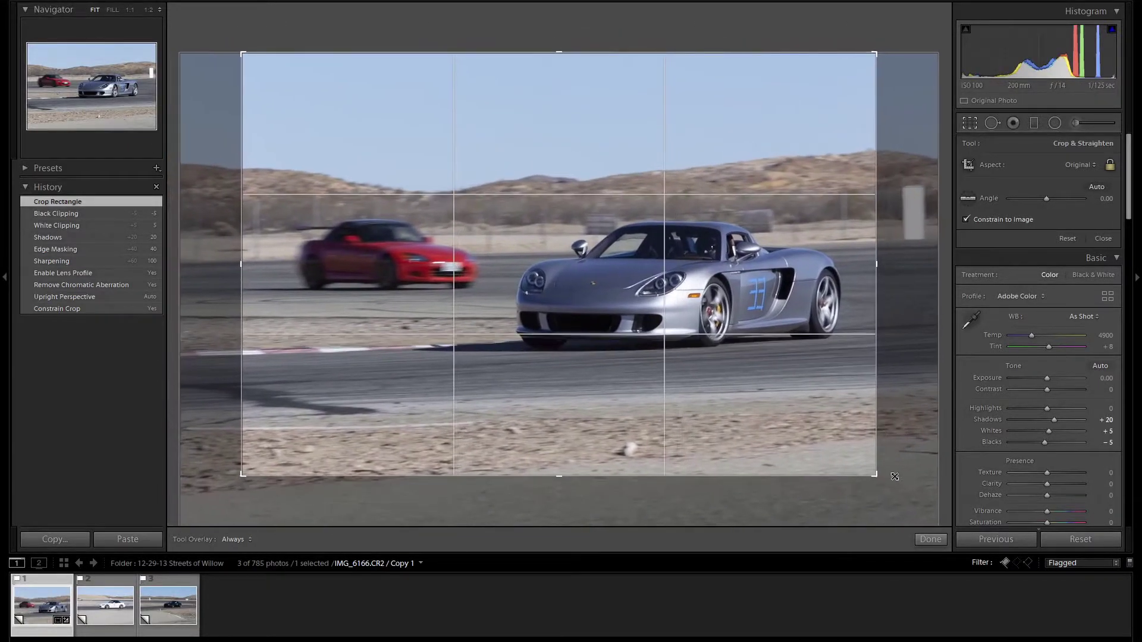
pyautogui.moveTo(777, 403); pyautogui.dragTo(773, 403)
pyautogui.press('Return')
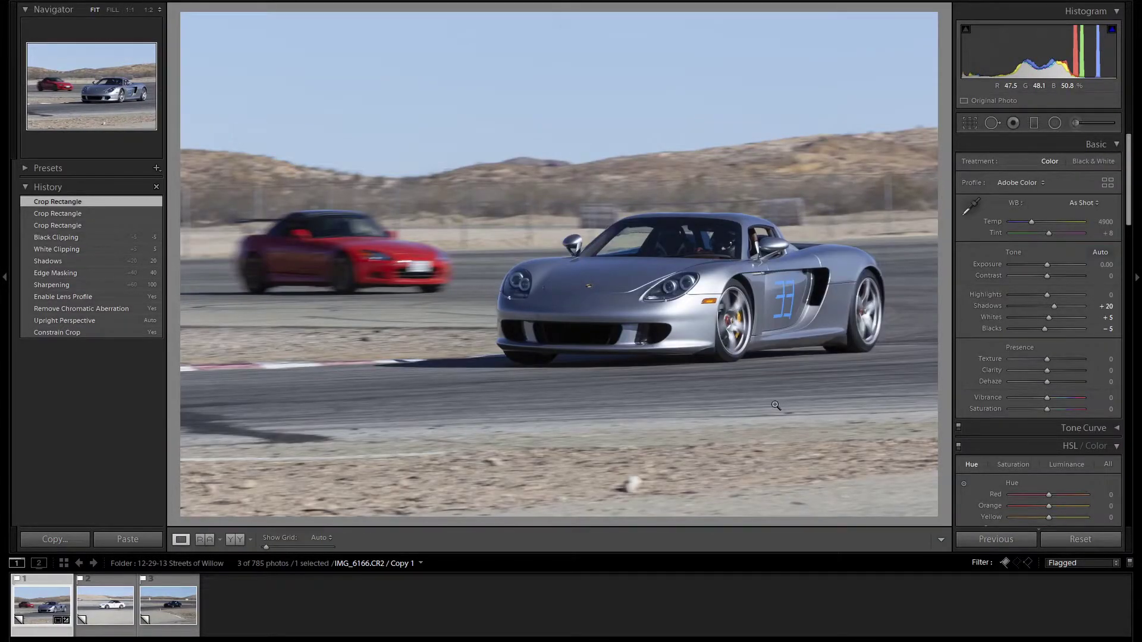
# Step: Paint an Adjustment Brush mask over the sky and check its coverage with the overlay
pyautogui.click(1075, 122)
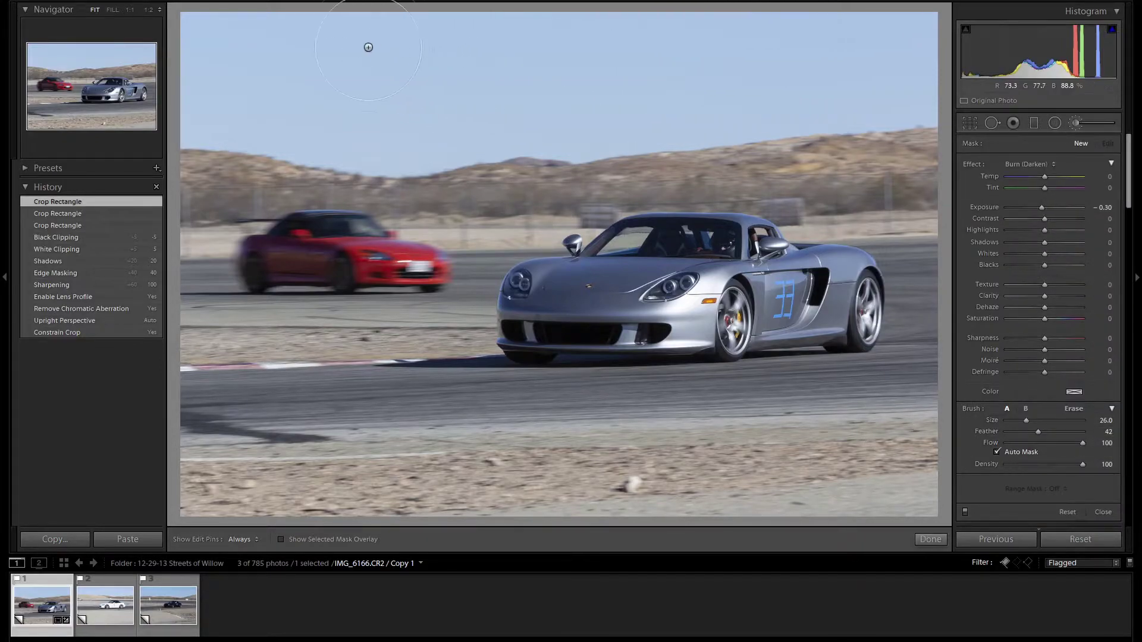
pyautogui.moveTo(198, 43)
pyautogui.mouseDown()
pyautogui.moveTo(869, 43)
pyautogui.moveTo(902, 50)
pyautogui.moveTo(913, 76)
pyautogui.moveTo(925, 36)
pyautogui.moveTo(909, 69)
pyautogui.moveTo(860, 82)
pyautogui.moveTo(553, 114)
pyautogui.moveTo(376, 123)
pyautogui.moveTo(194, 98)
pyautogui.mouseUp()
pyautogui.press('o')
pyautogui.press('h')
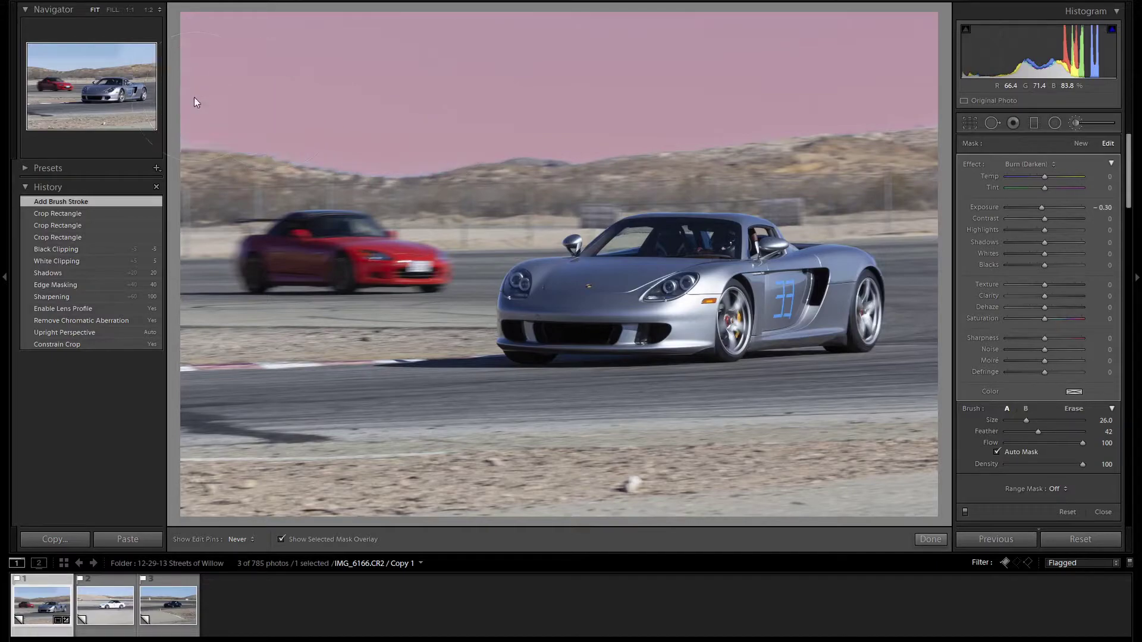
pyautogui.press('h')
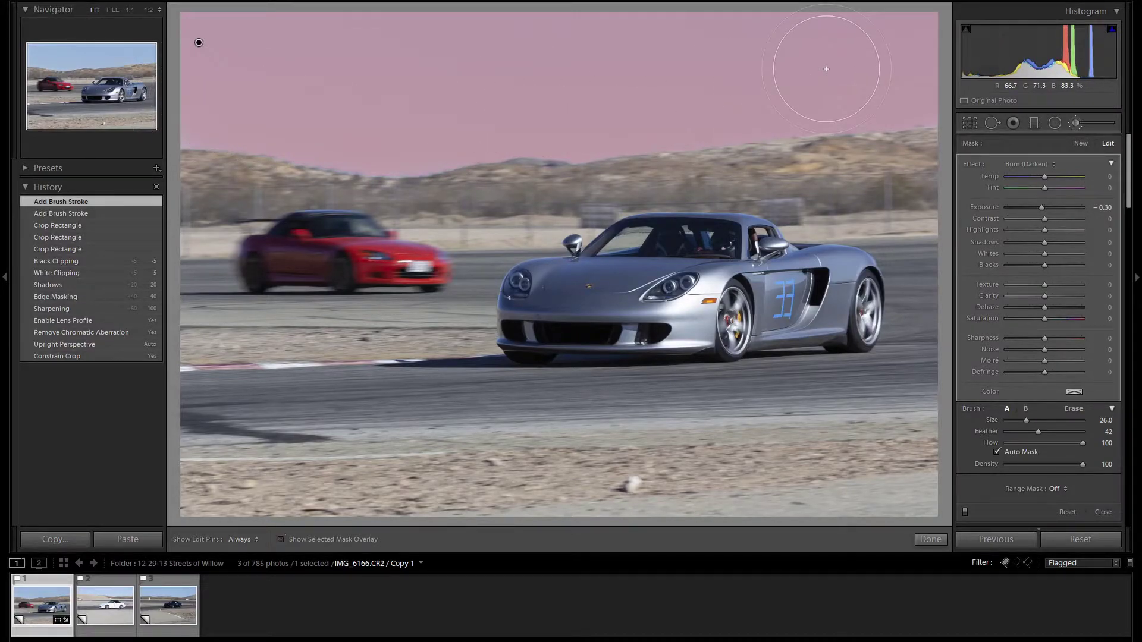
pyautogui.press('o')
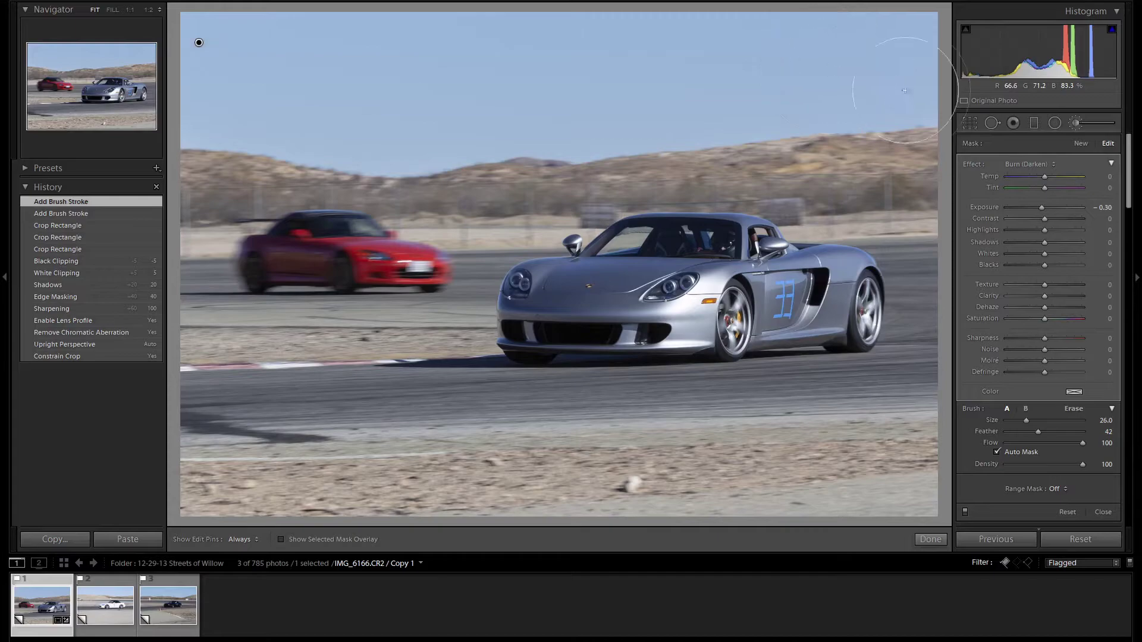
# Step: Give the sky mask Exposure -0.10, Temp -15 and Saturation 50
pyautogui.doubleClick(970, 163)
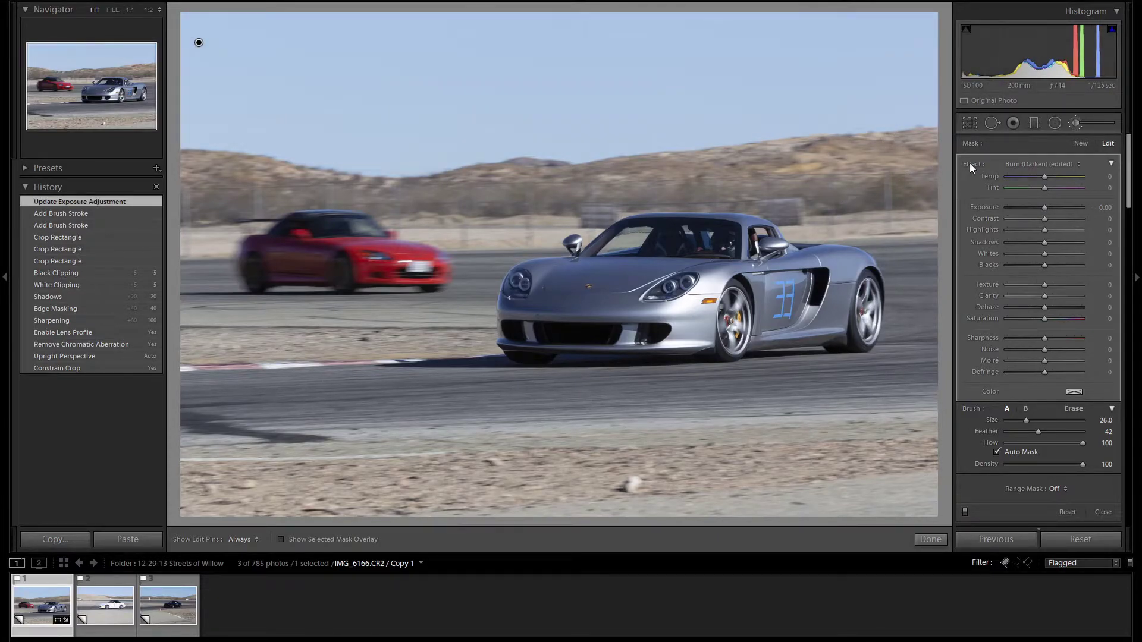
pyautogui.scroll(-12, 1044, 178)
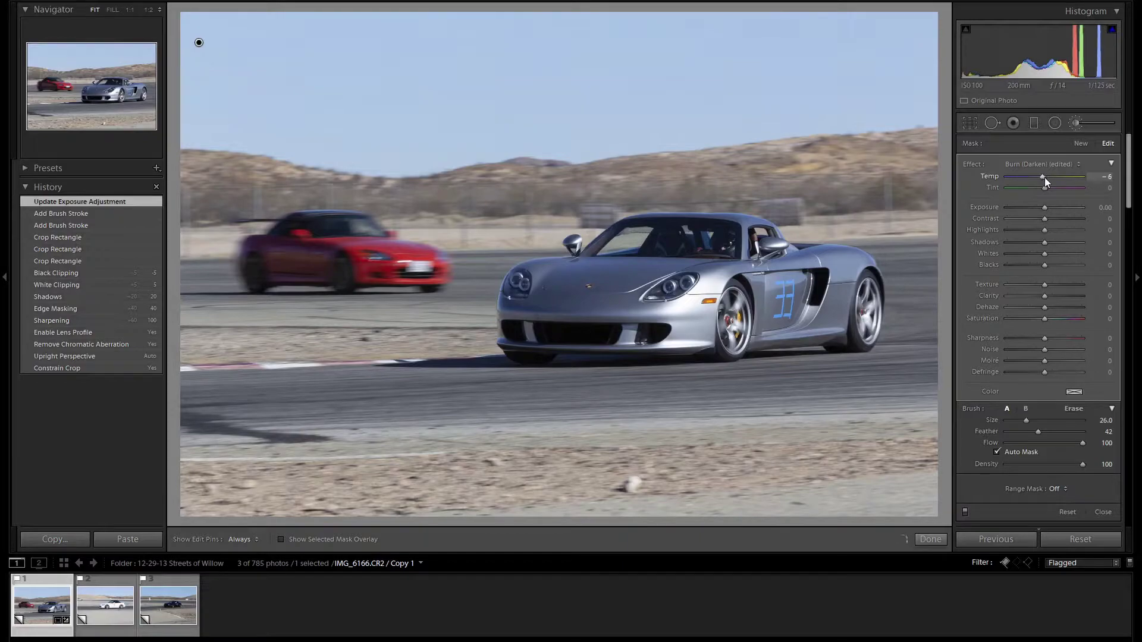
pyautogui.scroll(-3, 1044, 177)
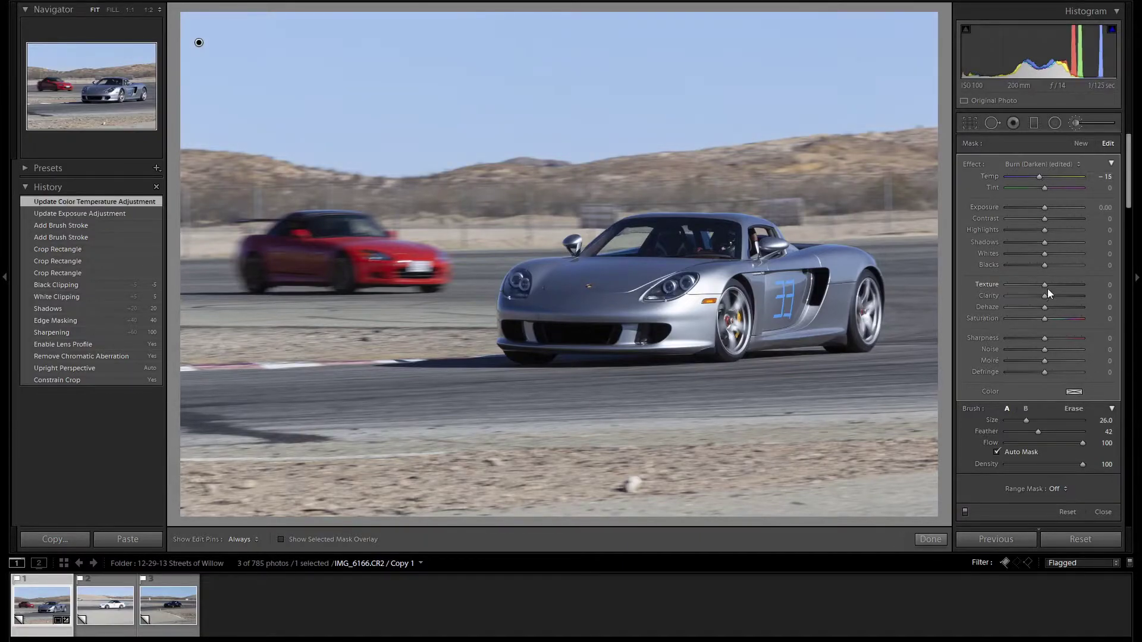
pyautogui.scroll(20, 1048, 319)
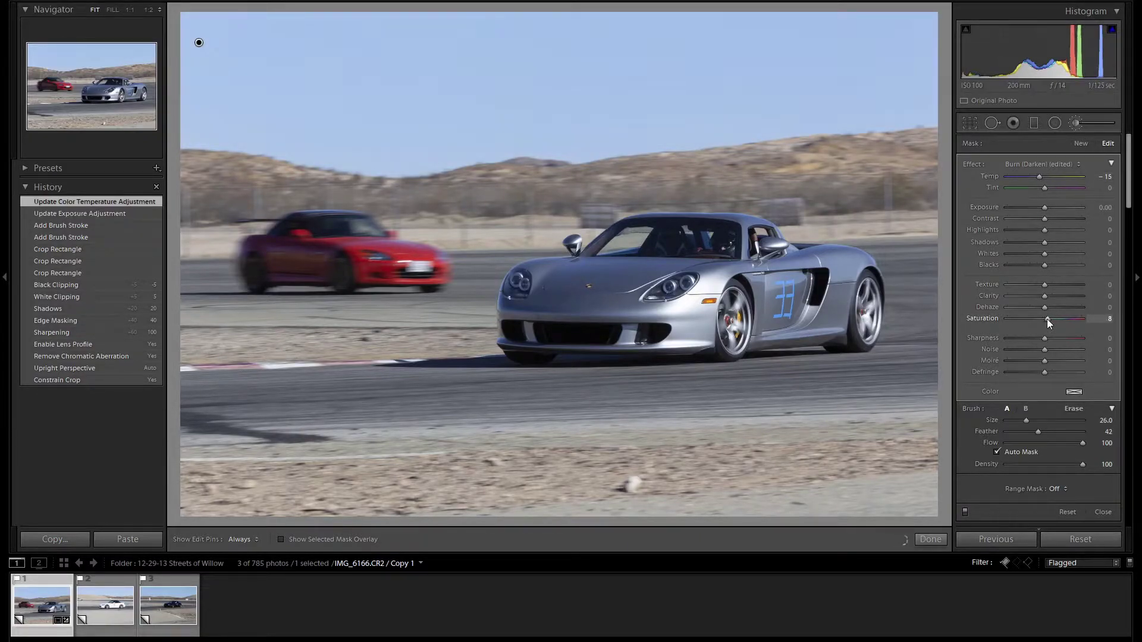
pyautogui.scroll(20, 1047, 319)
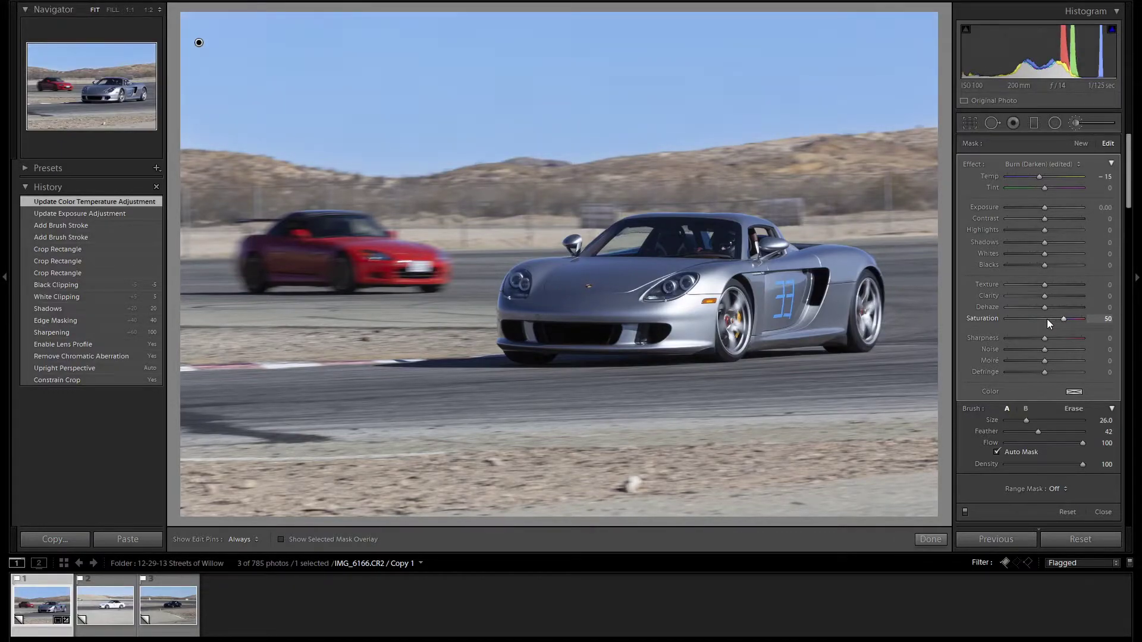
pyautogui.scroll(-1, 1047, 319)
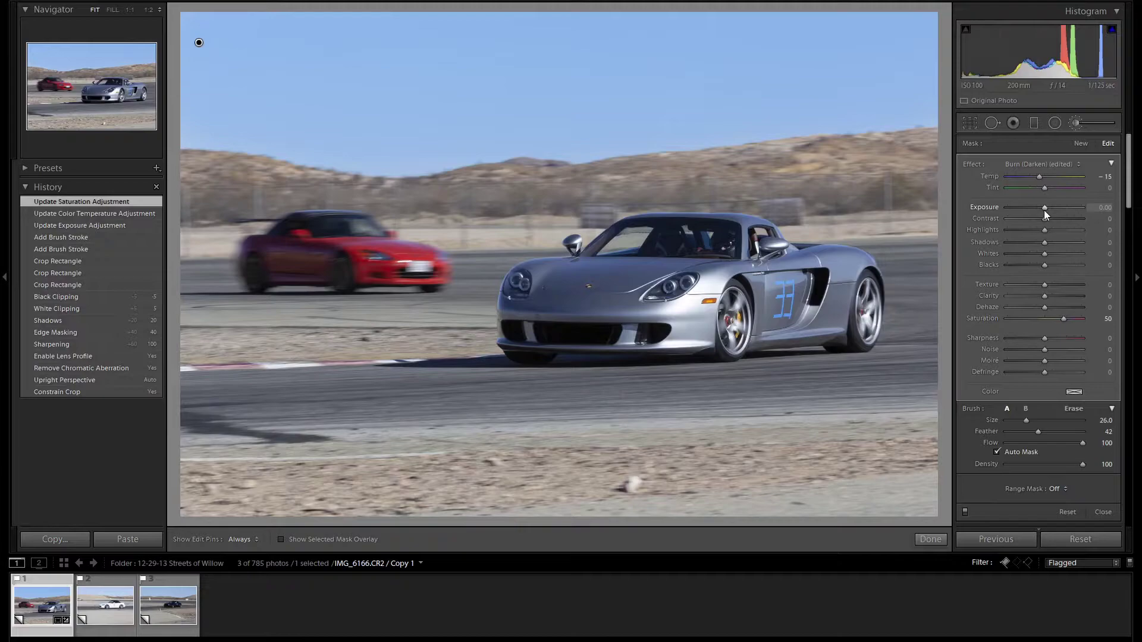
pyautogui.scroll(-2, 1045, 211)
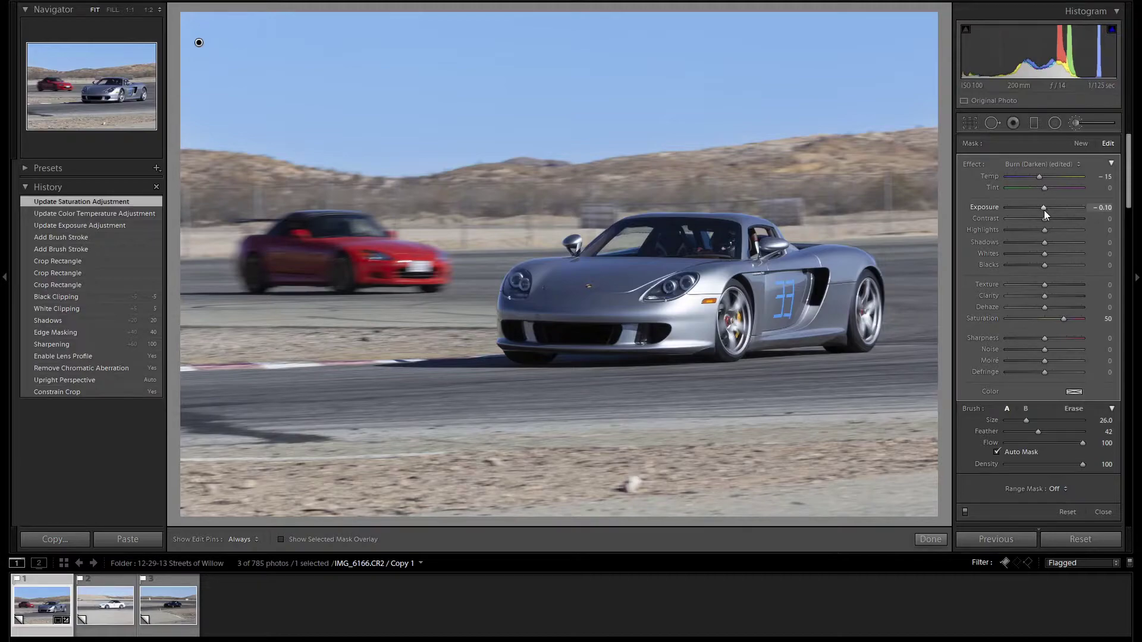
# Step: Paint a second, separate brush mask over the track foreground
pyautogui.click(1079, 144)
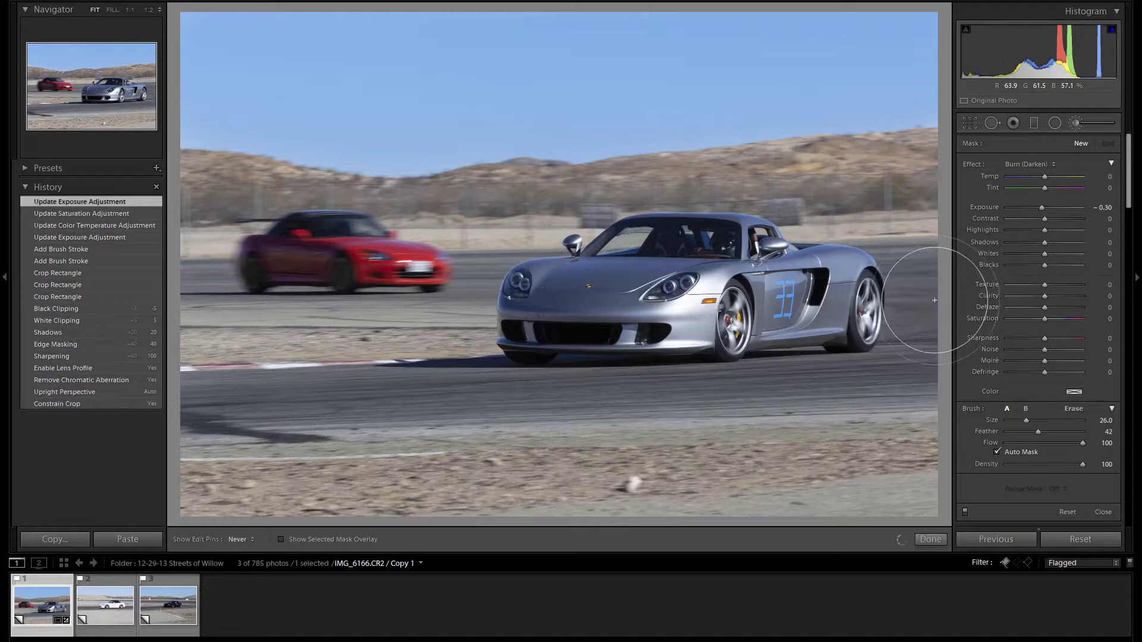
pyautogui.scroll(-5, 934, 300)
pyautogui.moveTo(934, 298)
pyautogui.mouseDown()
pyautogui.moveTo(938, 266)
pyautogui.moveTo(922, 232)
pyautogui.moveTo(919, 251)
pyautogui.moveTo(887, 235)
pyautogui.moveTo(904, 262)
pyautogui.mouseUp()
pyautogui.press('o')
pyautogui.scroll(-2, 934, 261)
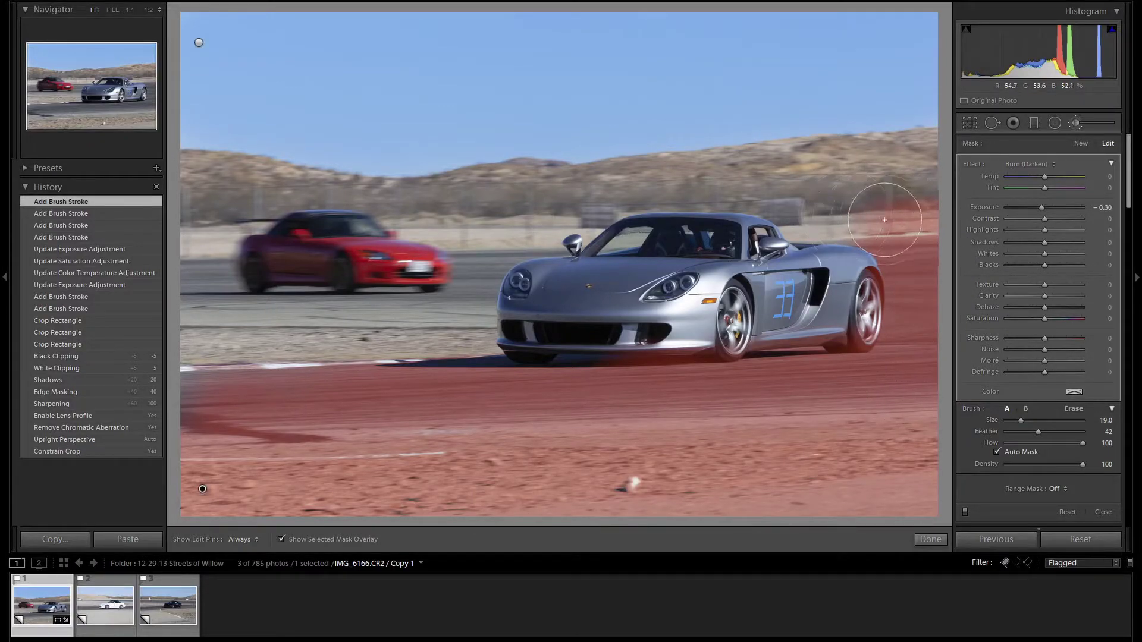
# Step: Erase the track mask from the background right of the silver car, keeping Exposure at -0.30
pyautogui.press('h')
pyautogui.press('alt')
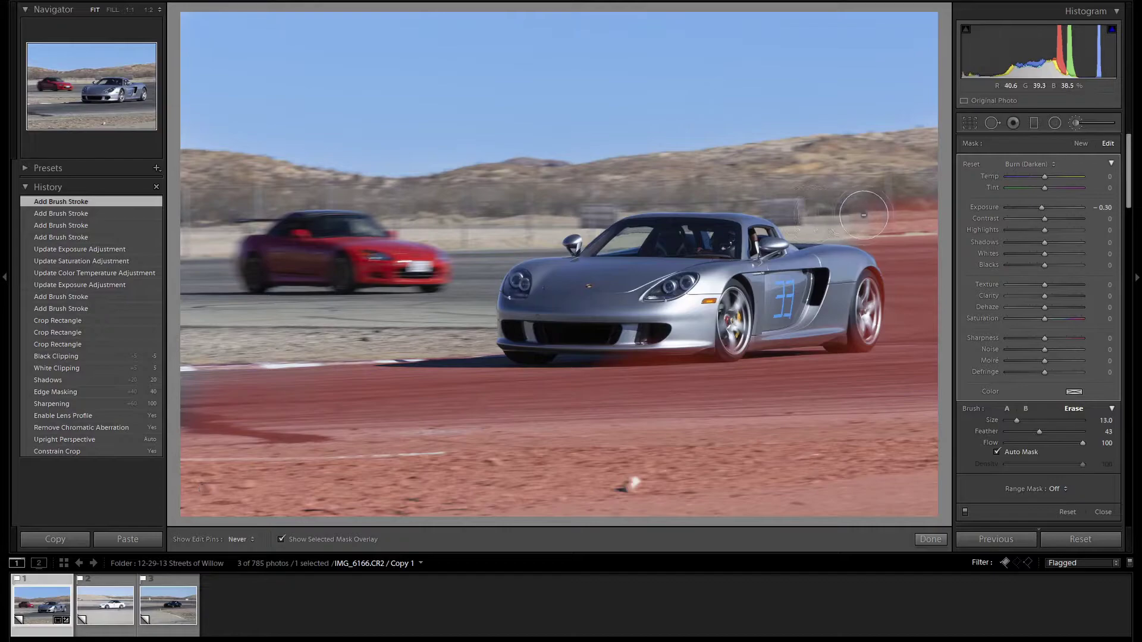
pyautogui.moveTo(864, 214)
pyautogui.mouseDown()
pyautogui.moveTo(943, 211)
pyautogui.moveTo(837, 209)
pyautogui.moveTo(937, 203)
pyautogui.moveTo(852, 221)
pyautogui.moveTo(936, 212)
pyautogui.mouseUp()
pyautogui.press('h')
pyautogui.press('o')
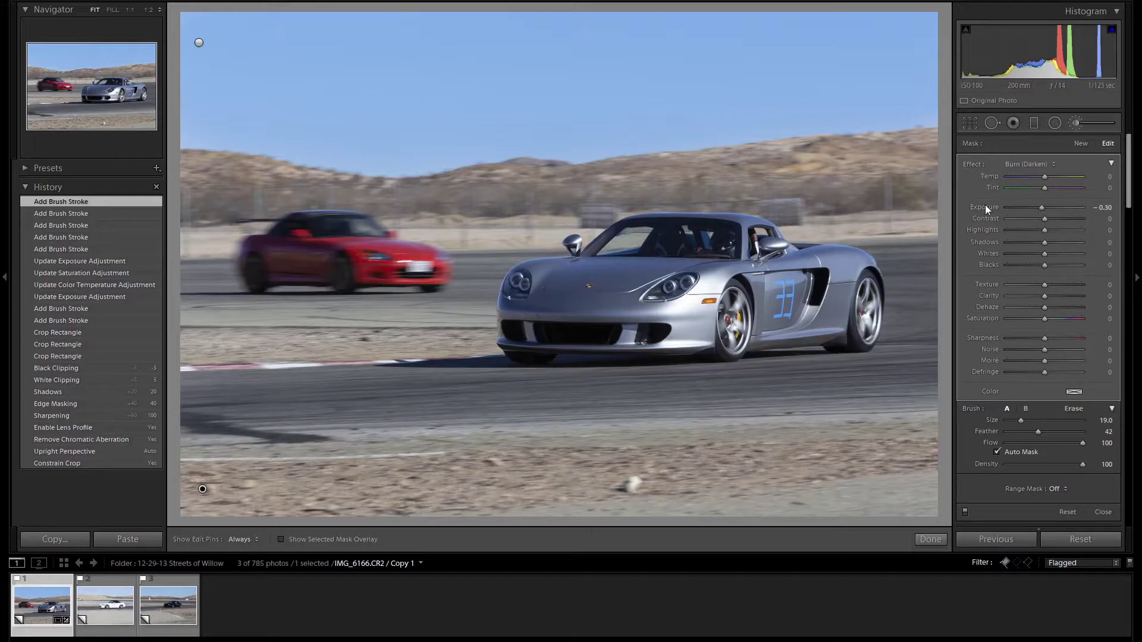
pyautogui.doubleClick(976, 165)
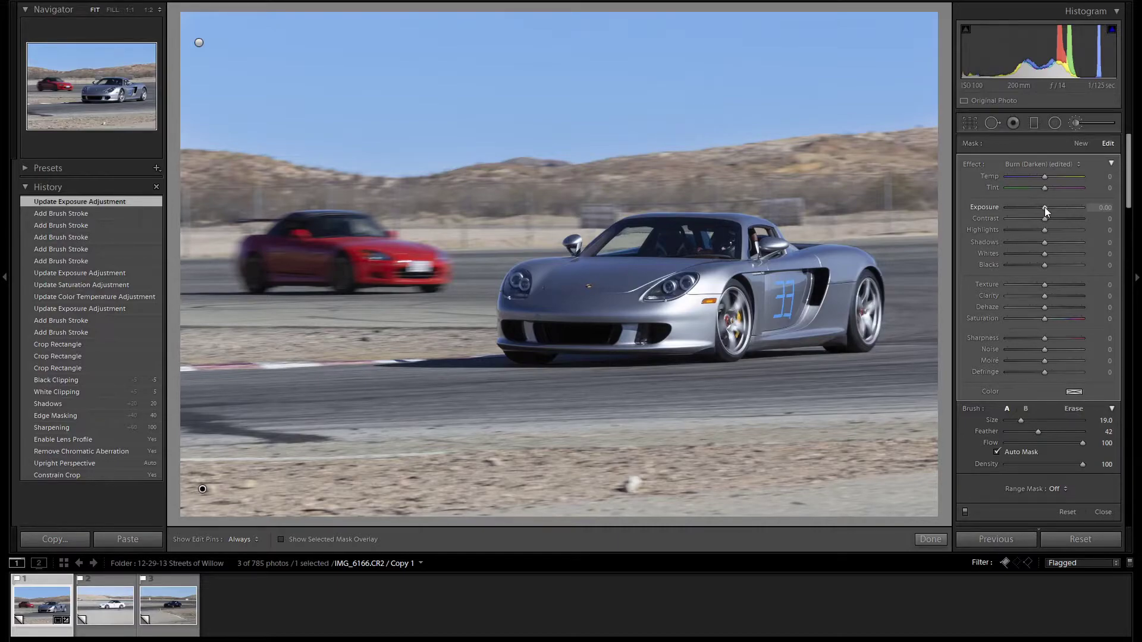
pyautogui.moveTo(1045, 207); pyautogui.dragTo(1042, 207)
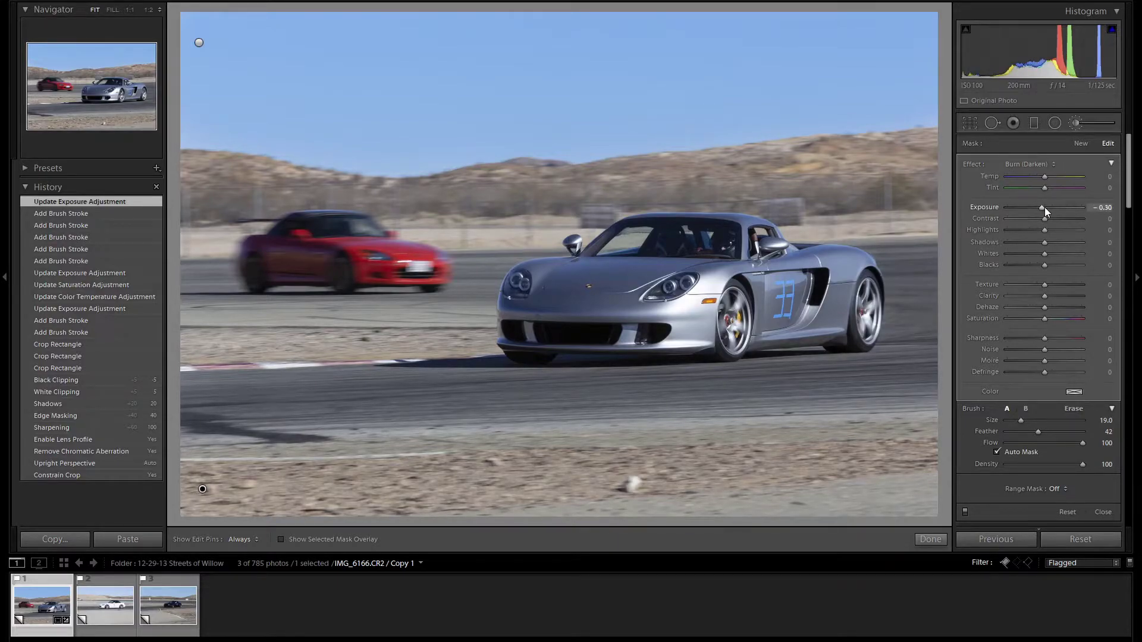
# Step: Leave the Adjustment Brush for the Basic panel and hide the photo info overlay
pyautogui.click(1078, 122)
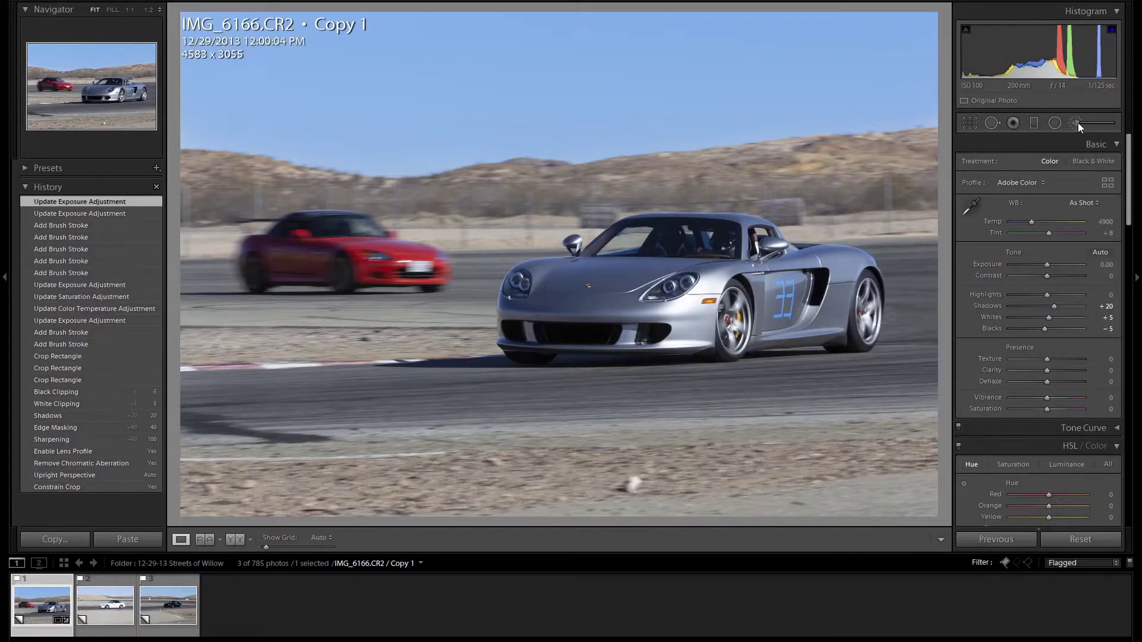
pyautogui.press('i')
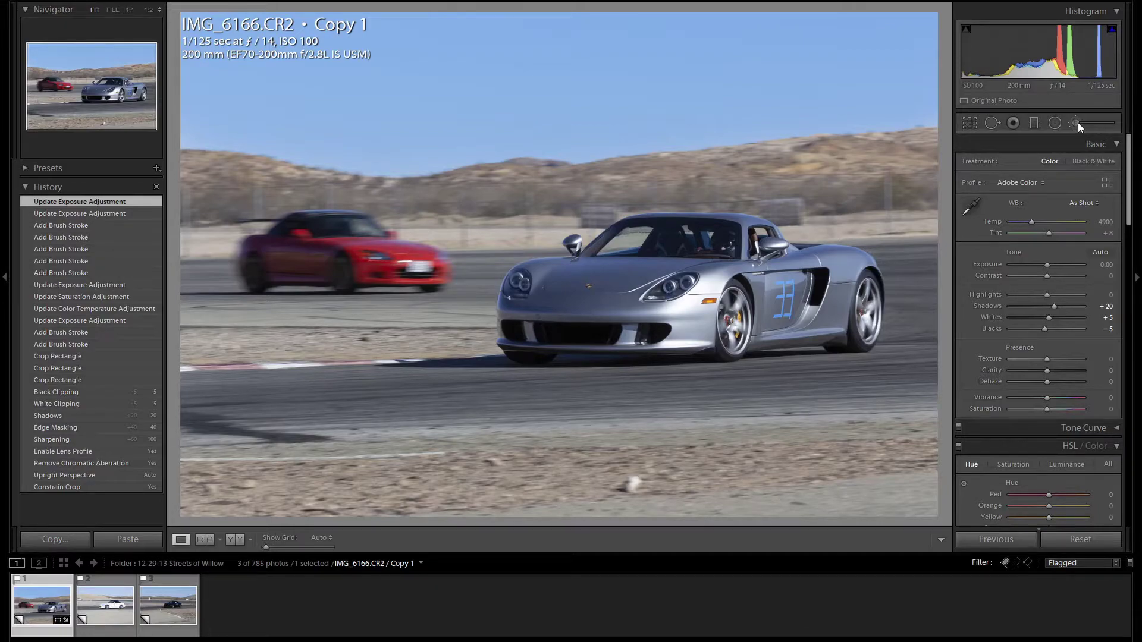
pyautogui.press('i')
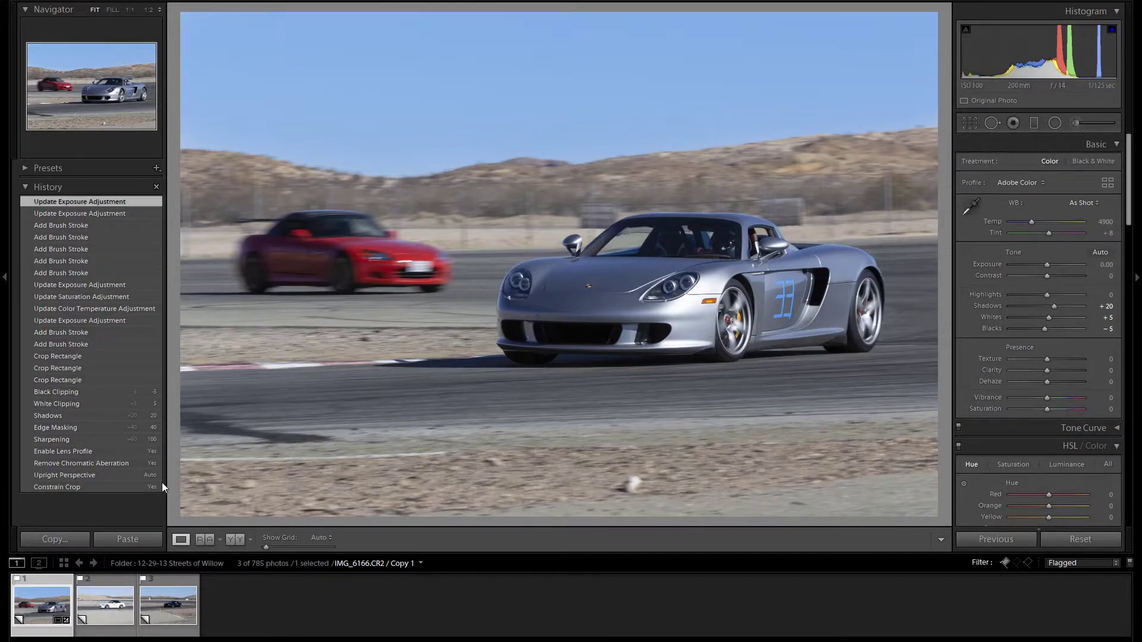
# Step: Switch to IMG_6393.CR2, the white number-5 car photo, from the filmstrip
pyautogui.click(105, 602)
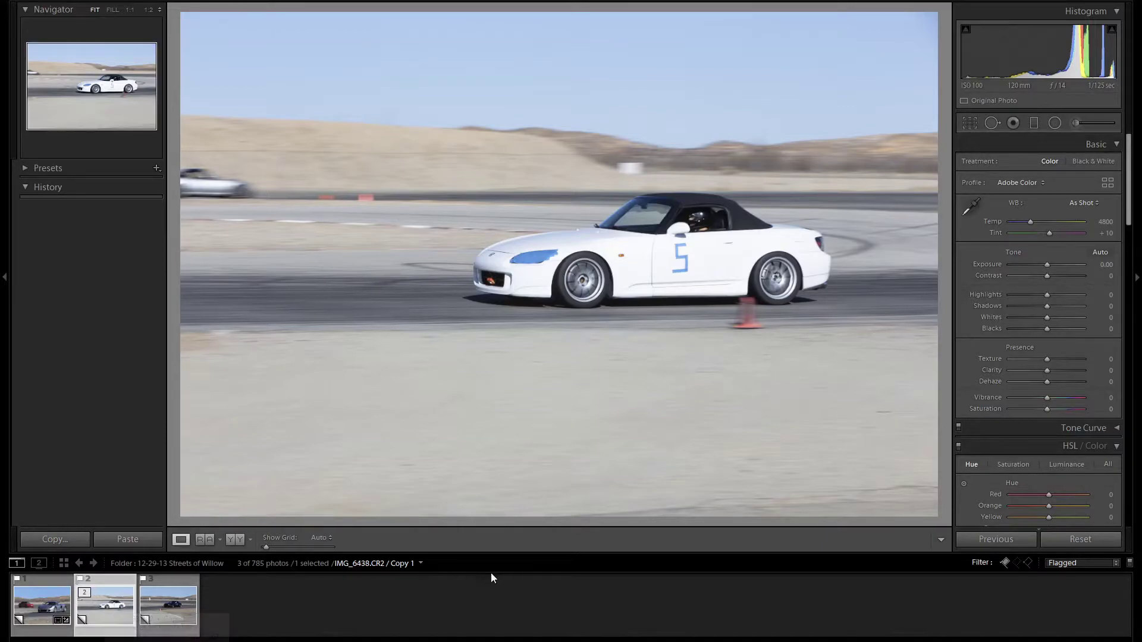
pyautogui.scroll(-15, 1051, 342)
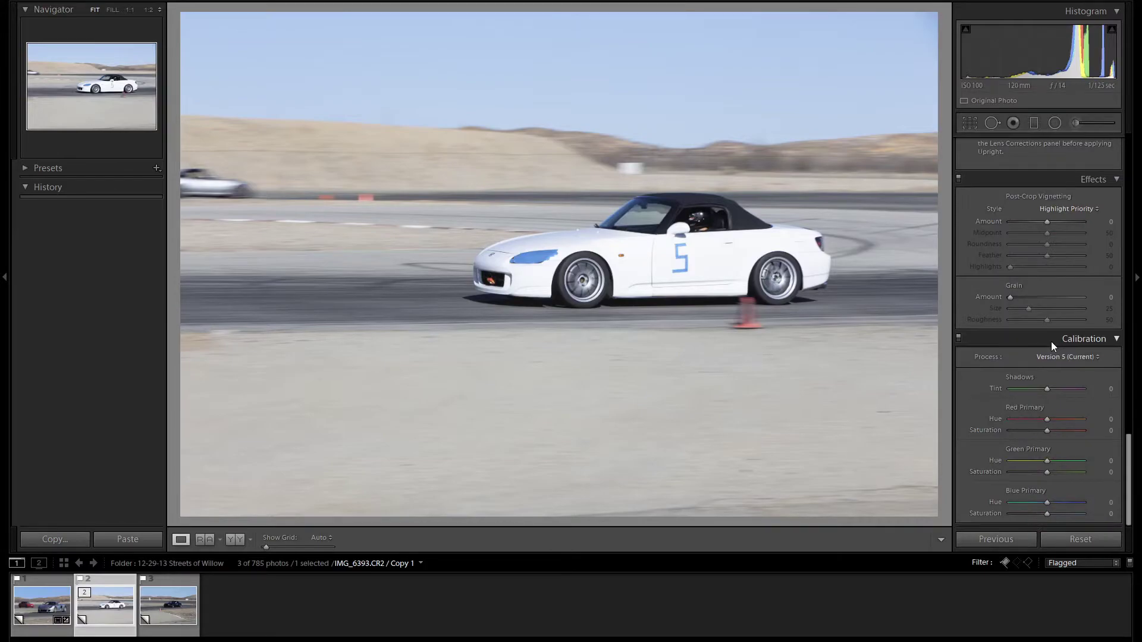
# Step: Turn on Constrain Crop and apply Auto Upright perspective correction
pyautogui.scroll(3, 1064, 357)
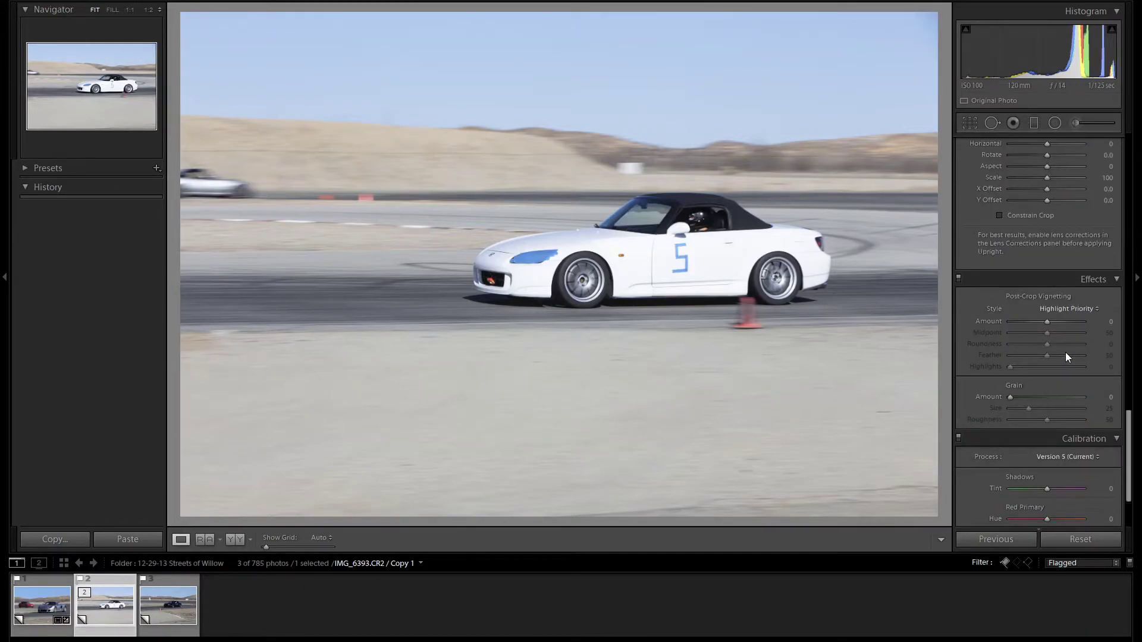
pyautogui.scroll(3, 1065, 353)
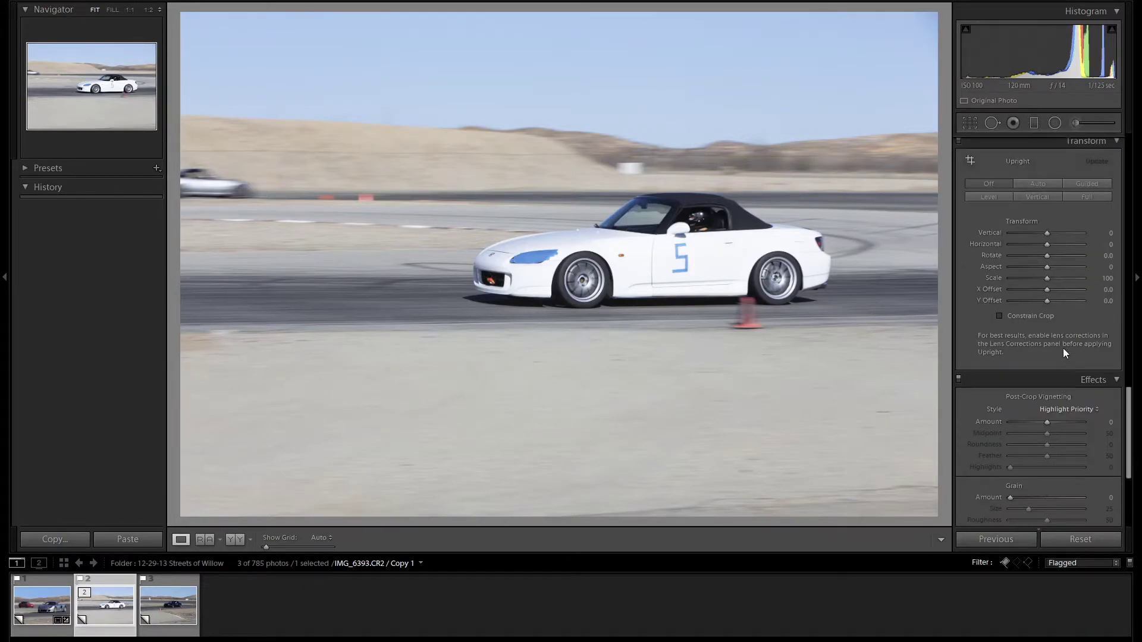
pyautogui.click(1044, 319)
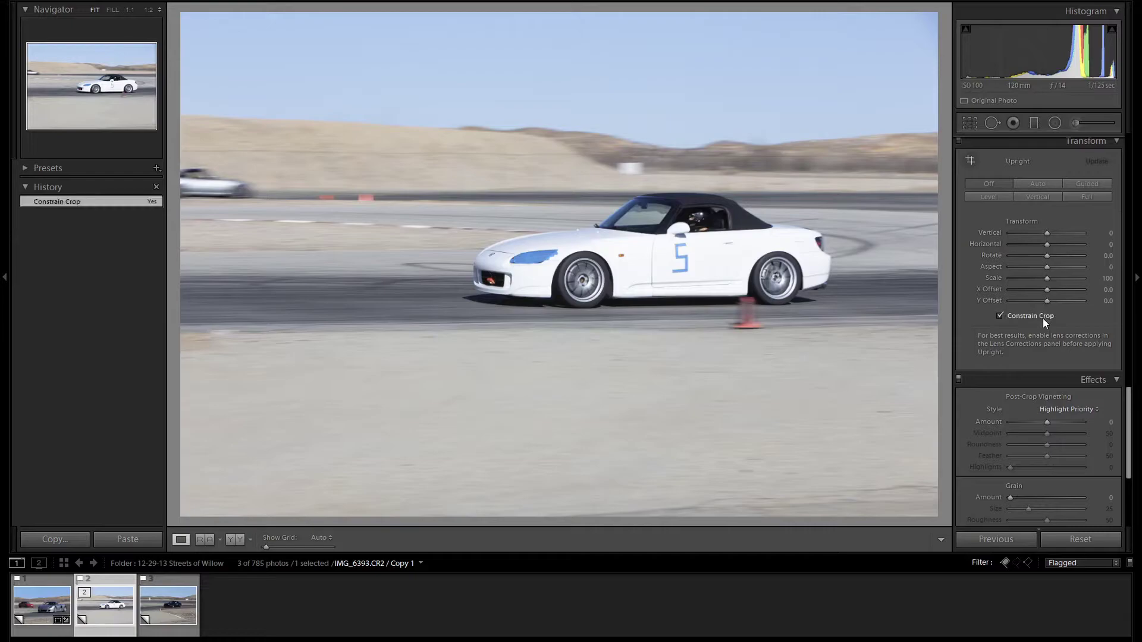
pyautogui.click(1044, 187)
# Step: Remove chromatic aberration and enable lens profile corrections
pyautogui.scroll(5, 1110, 361)
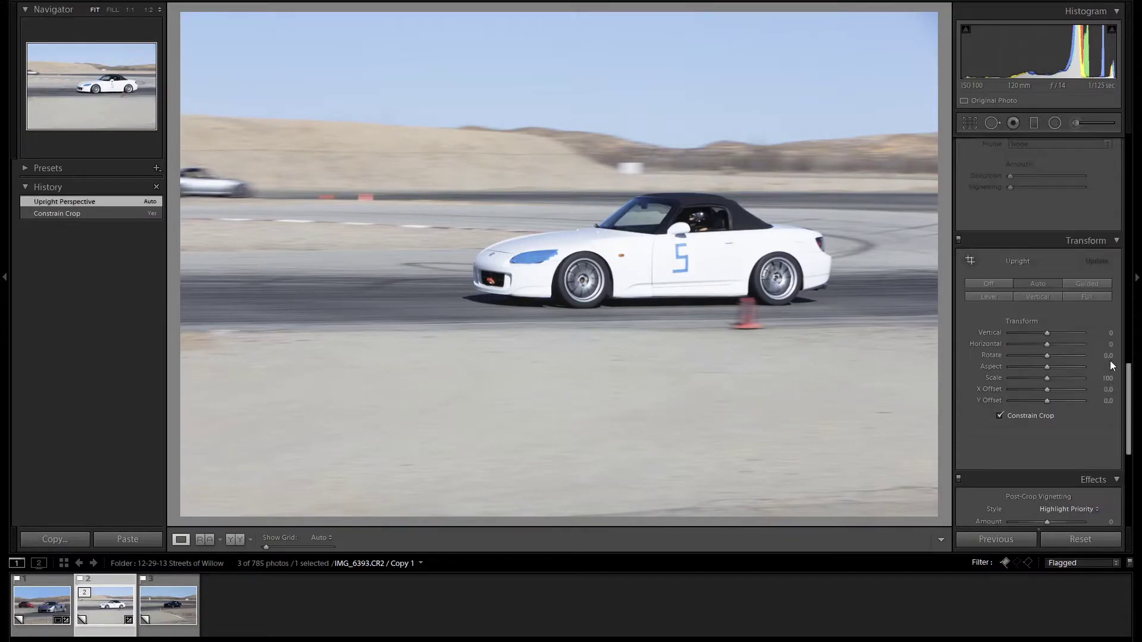
pyautogui.click(1038, 159)
pyautogui.click(1037, 170)
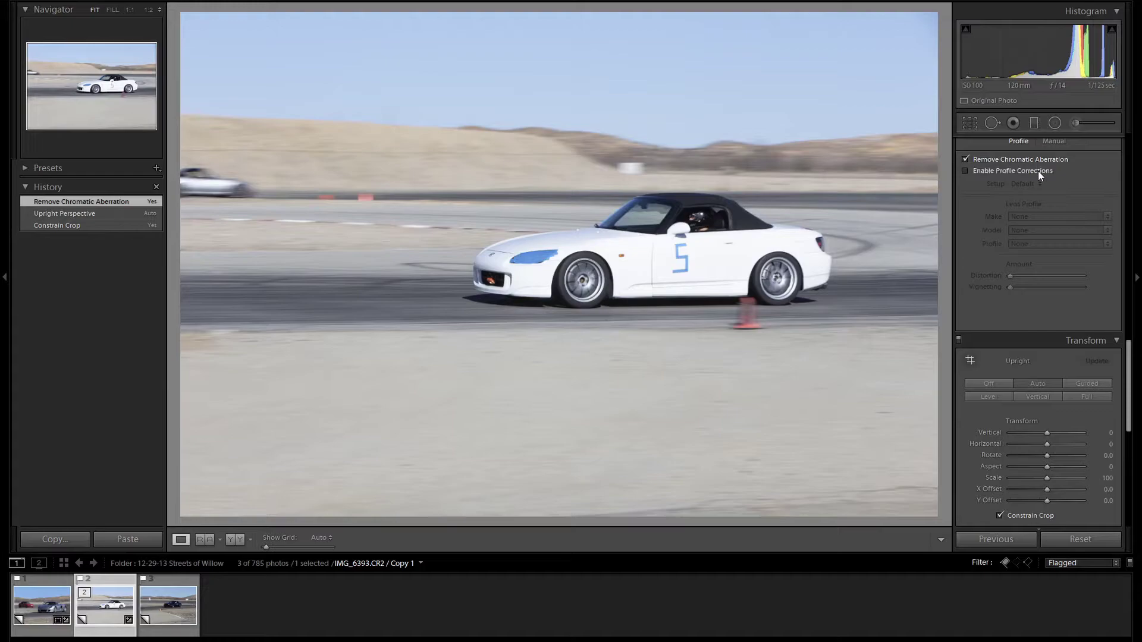
# Step: Set sharpening Amount to 100 and Masking to 30
pyautogui.scroll(3, 1112, 373)
pyautogui.scroll(3, 1105, 333)
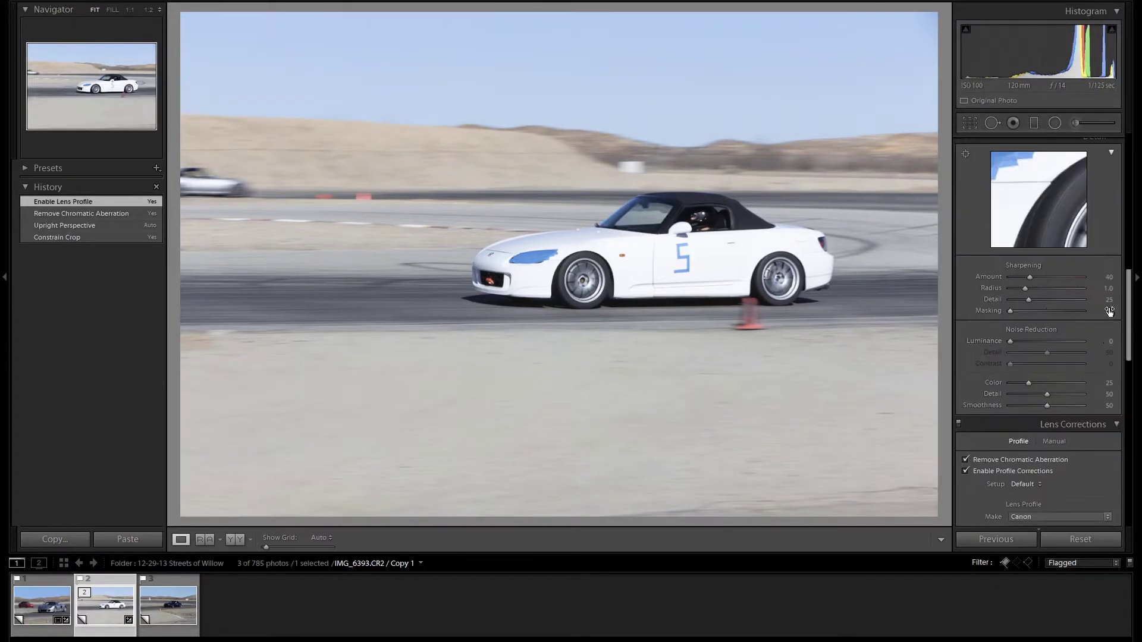
pyautogui.click(1109, 277)
pyautogui.write('100')
pyautogui.press('Return')
pyautogui.press('alt')
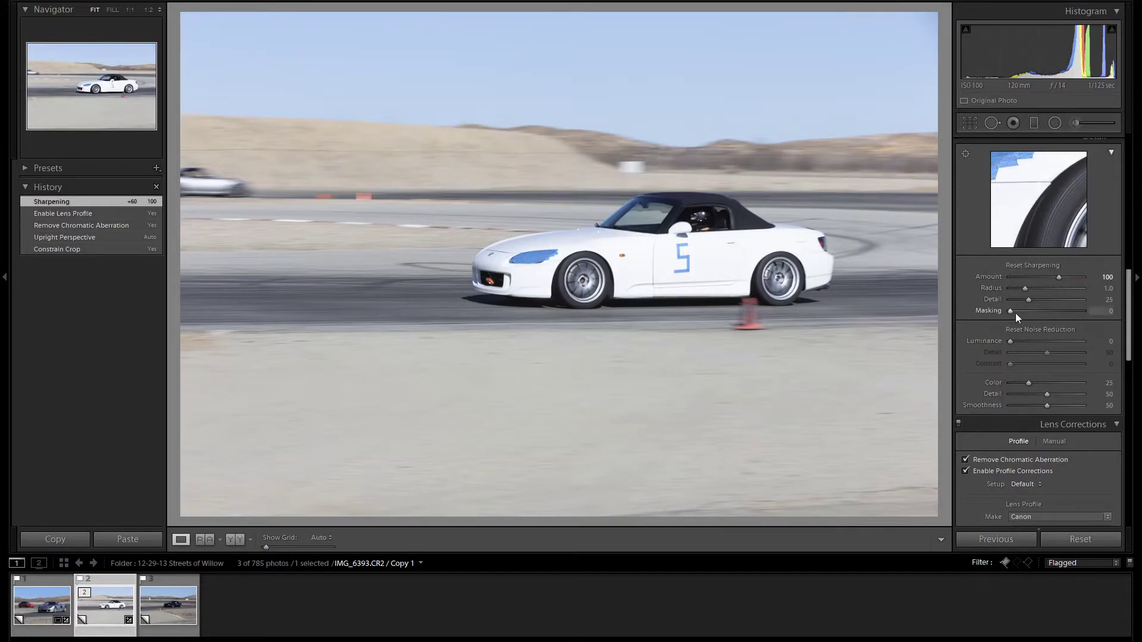
pyautogui.keyDown('alt'); pyautogui.click(1013, 313); pyautogui.keyUp('alt')
pyautogui.press('Up')
pyautogui.press('Up')
pyautogui.press('Up')
pyautogui.press('Up')
pyautogui.press('Up')
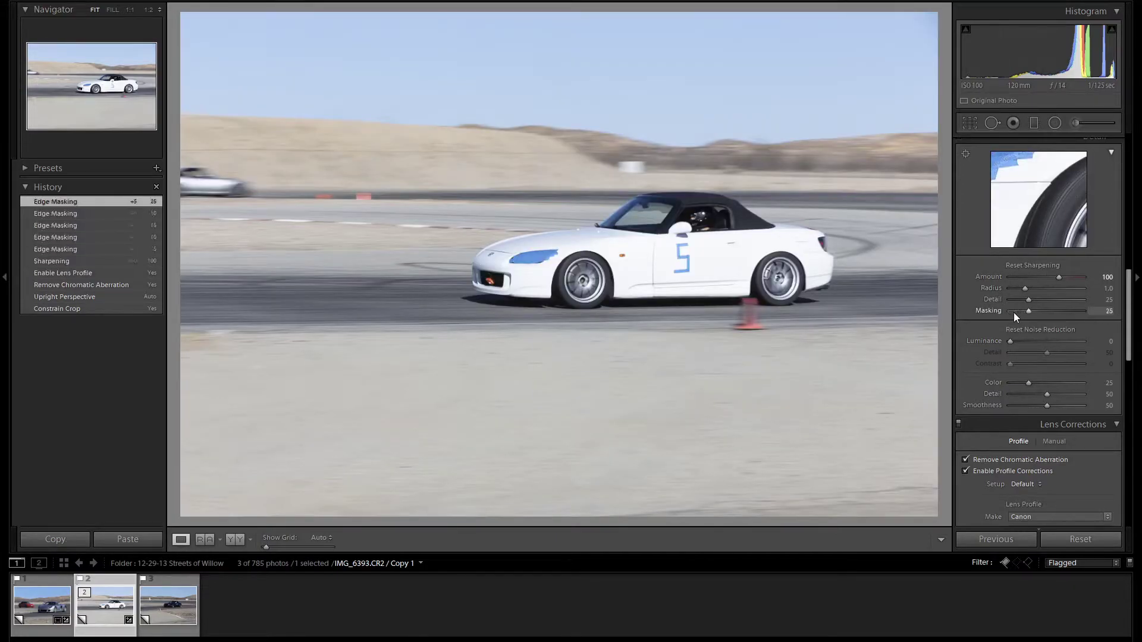
pyautogui.keyDown('alt'); pyautogui.click(1028, 310); pyautogui.keyUp('alt')
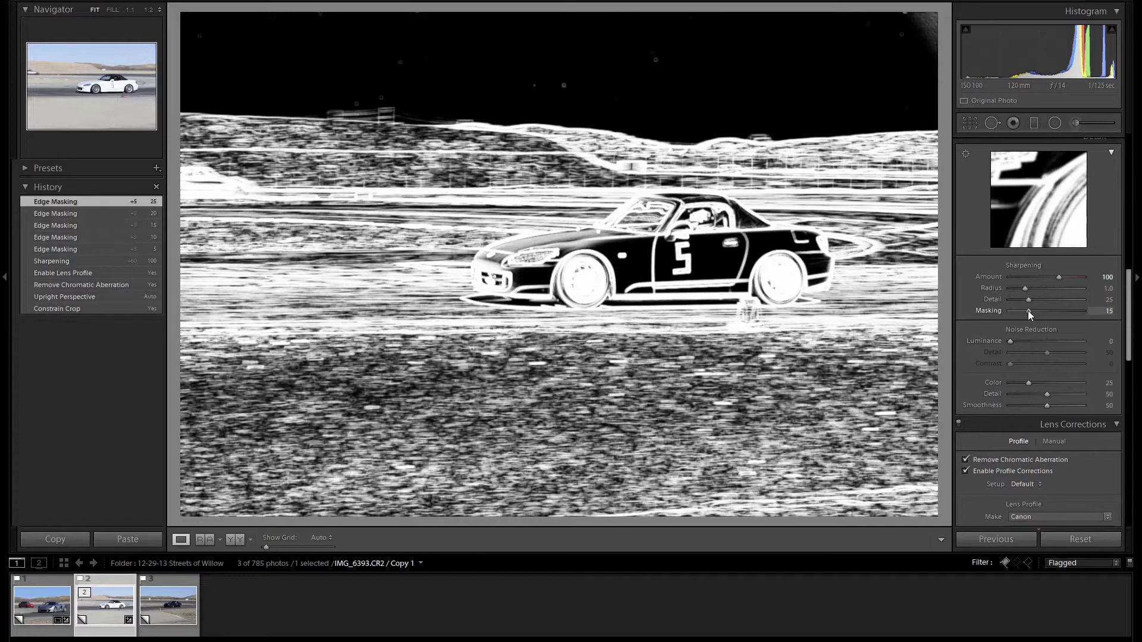
pyautogui.press('Up')
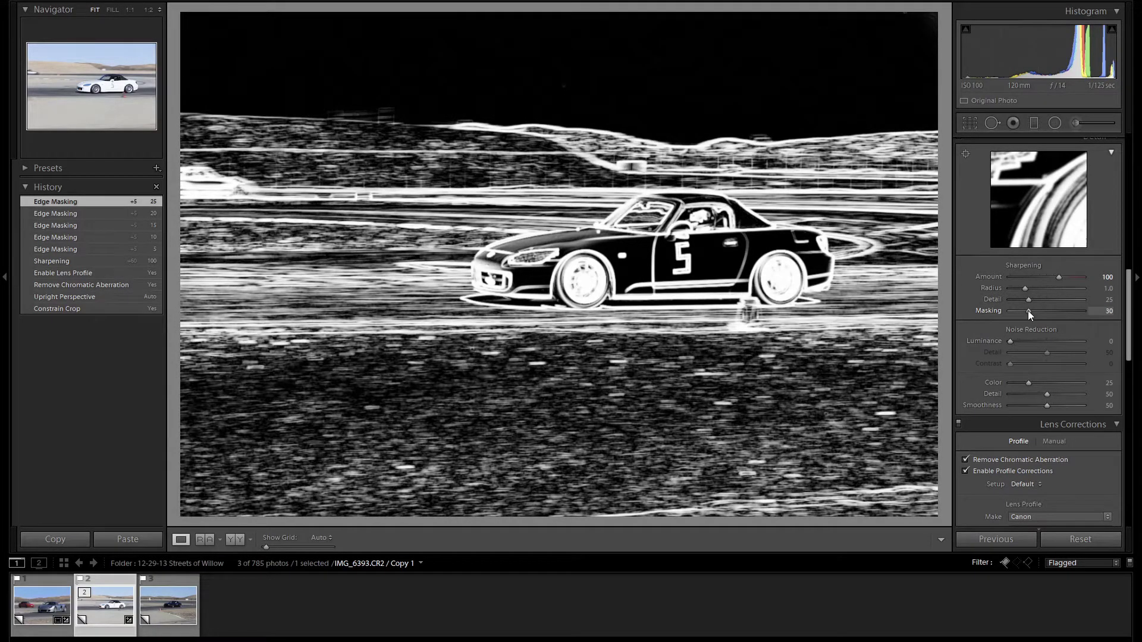
pyautogui.moveTo(1028, 310); pyautogui.dragTo(1028, 311)
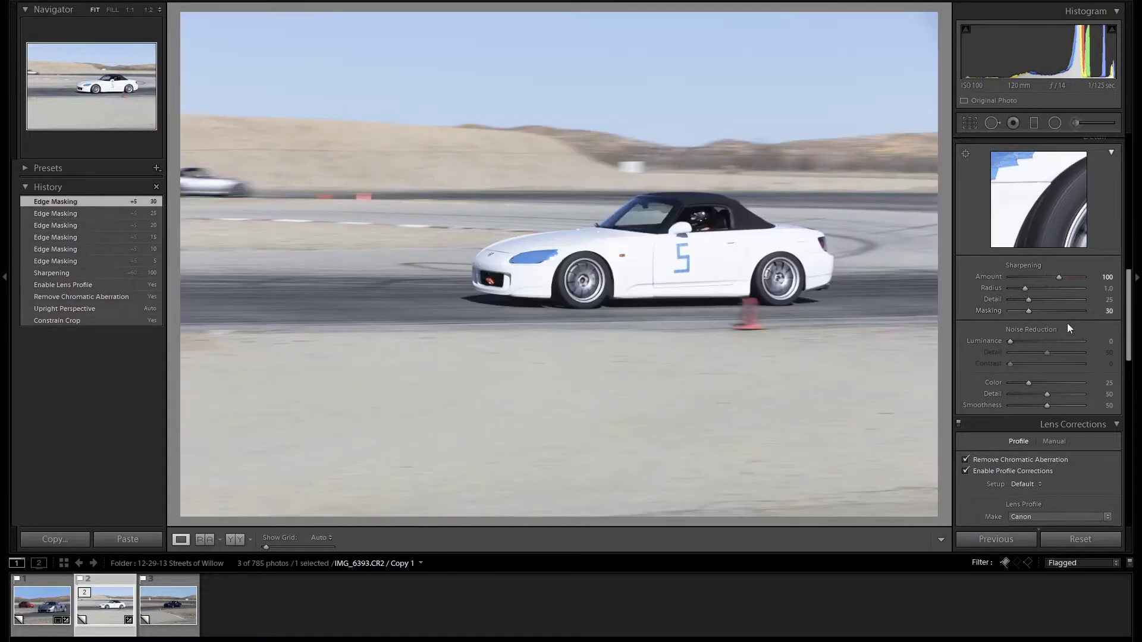
# Step: Pull Highlights down to -100 and raise Whites to +35 to recover the bright paint and sand
pyautogui.scroll(2, 1083, 324)
pyautogui.scroll(5, 1083, 328)
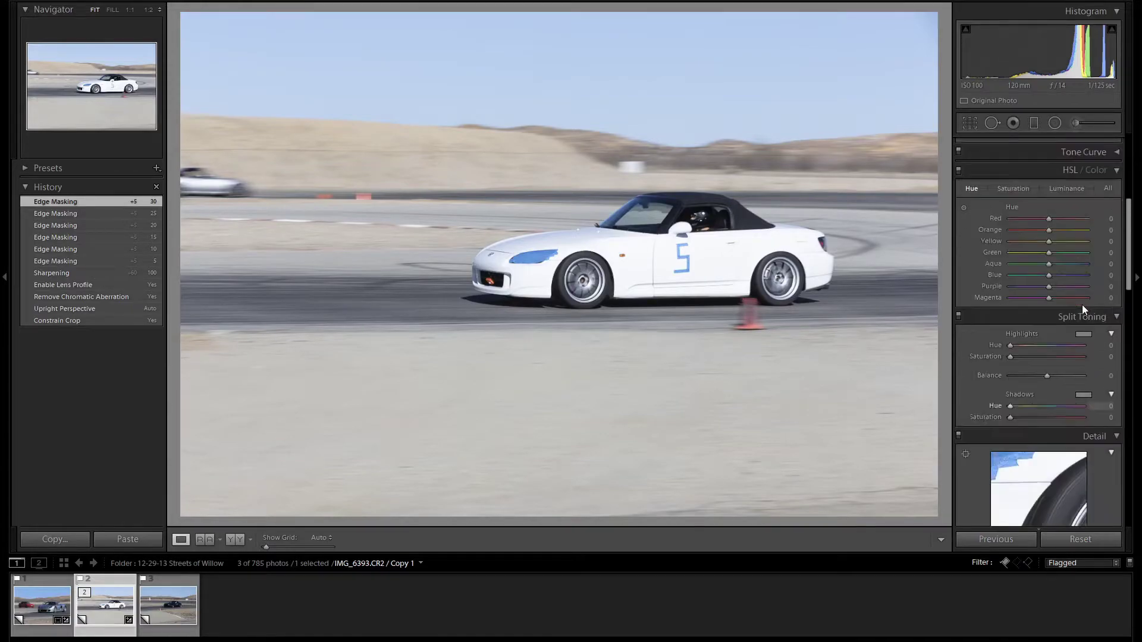
pyautogui.scroll(3, 1083, 344)
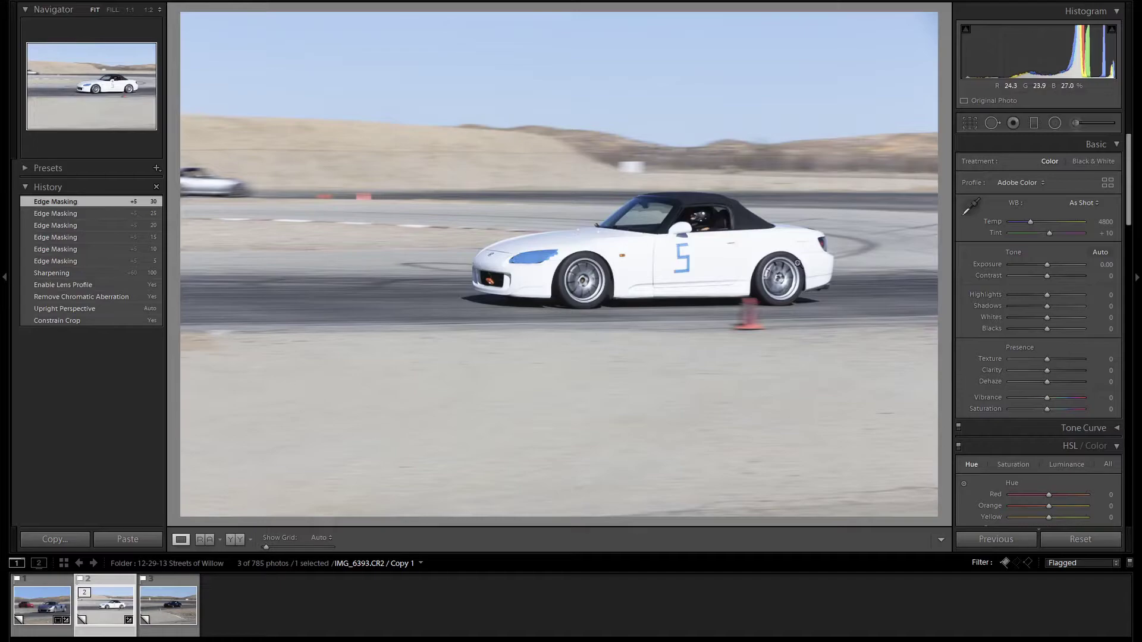
pyautogui.scroll(-7, 1045, 292)
pyautogui.scroll(-13, 1046, 294)
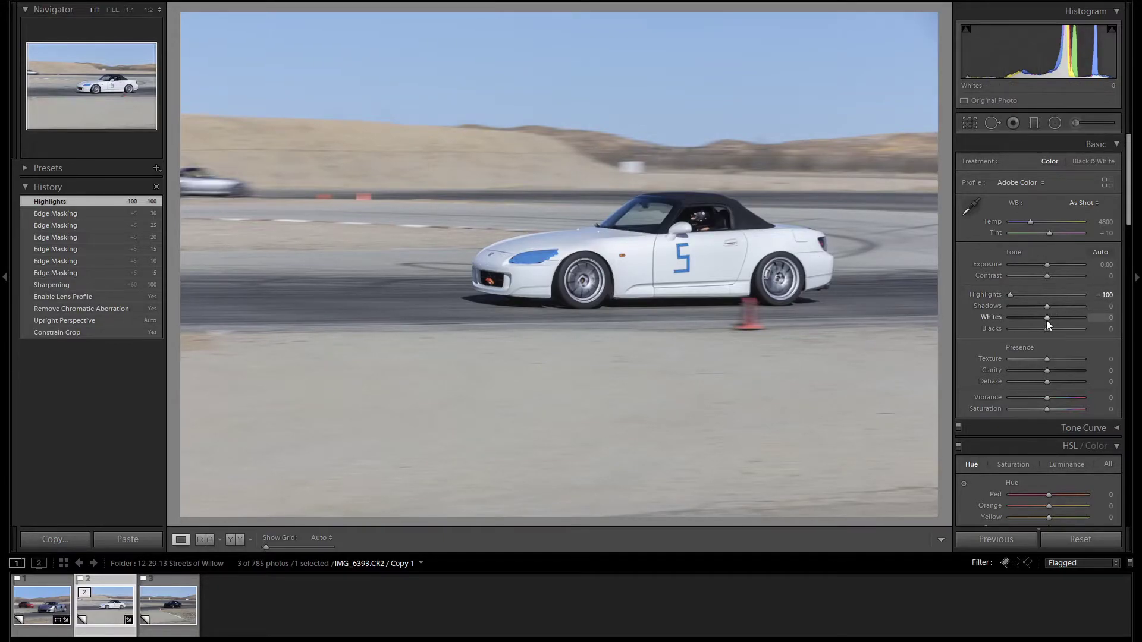
pyautogui.scroll(7, 1047, 320)
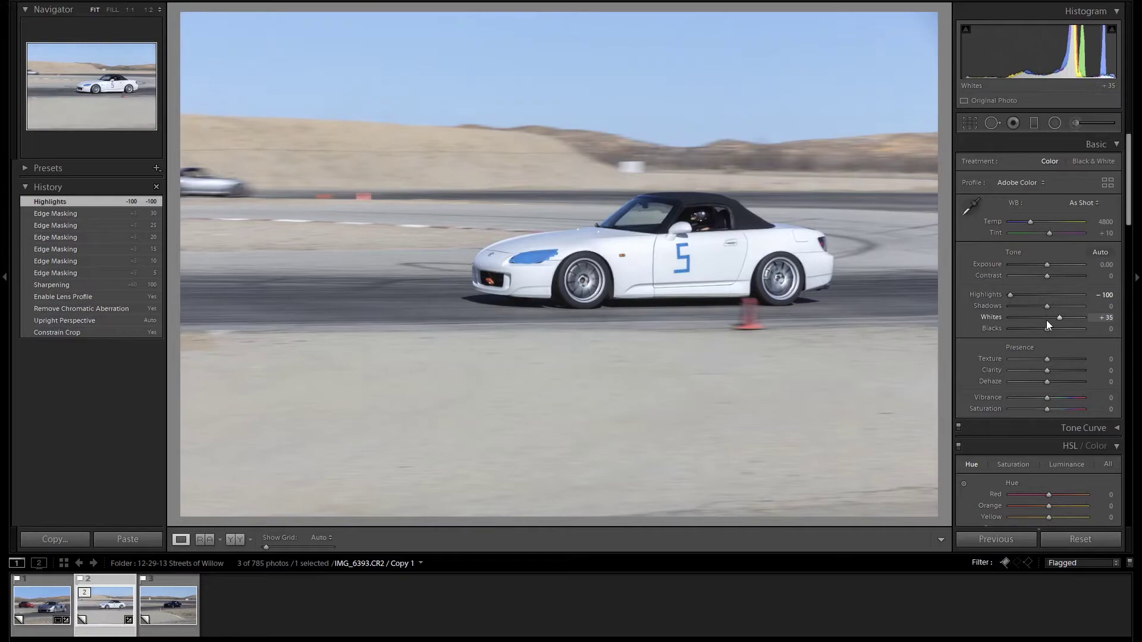
pyautogui.scroll(-1, 1047, 320)
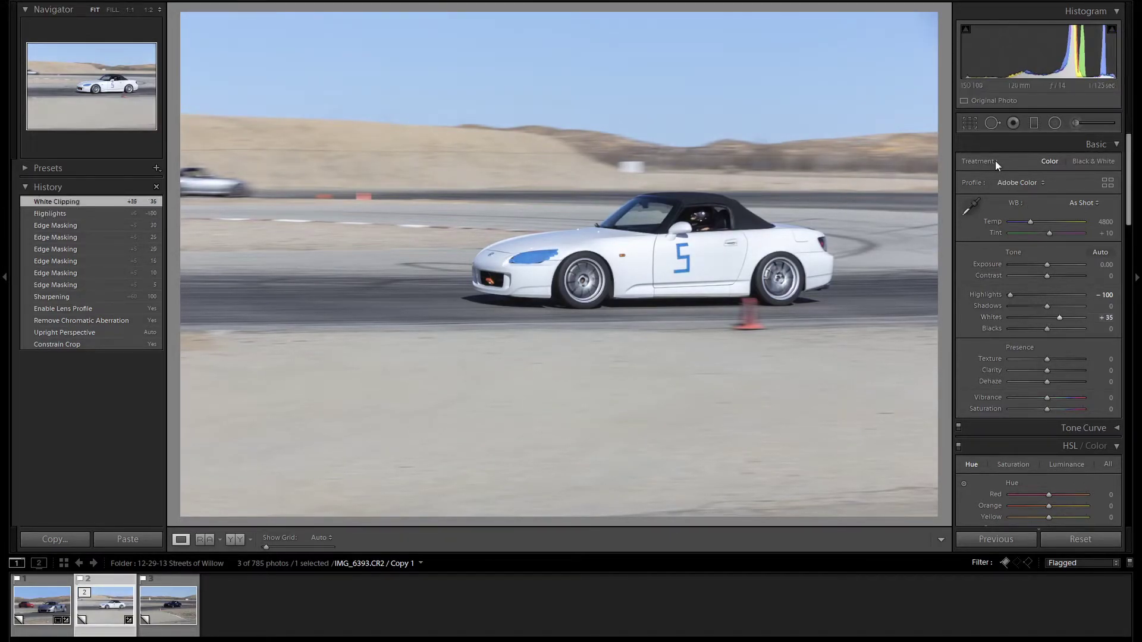
# Step: Crop tighter around the white number-5 car at the original aspect ratio and commit it
pyautogui.click(971, 123)
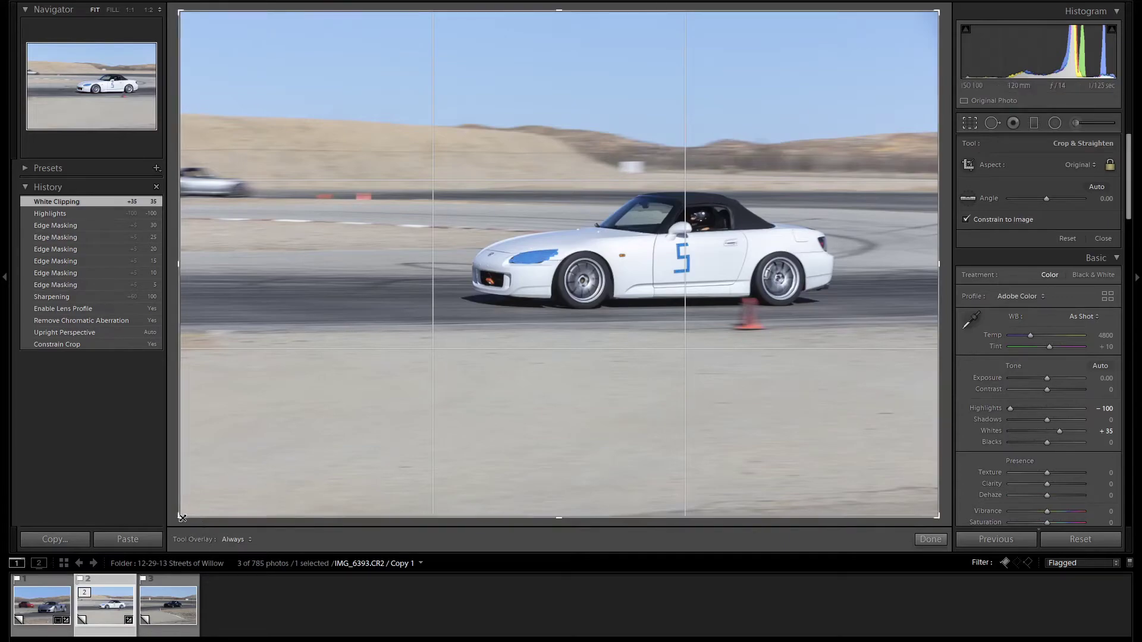
pyautogui.moveTo(274, 467); pyautogui.dragTo(242, 454)
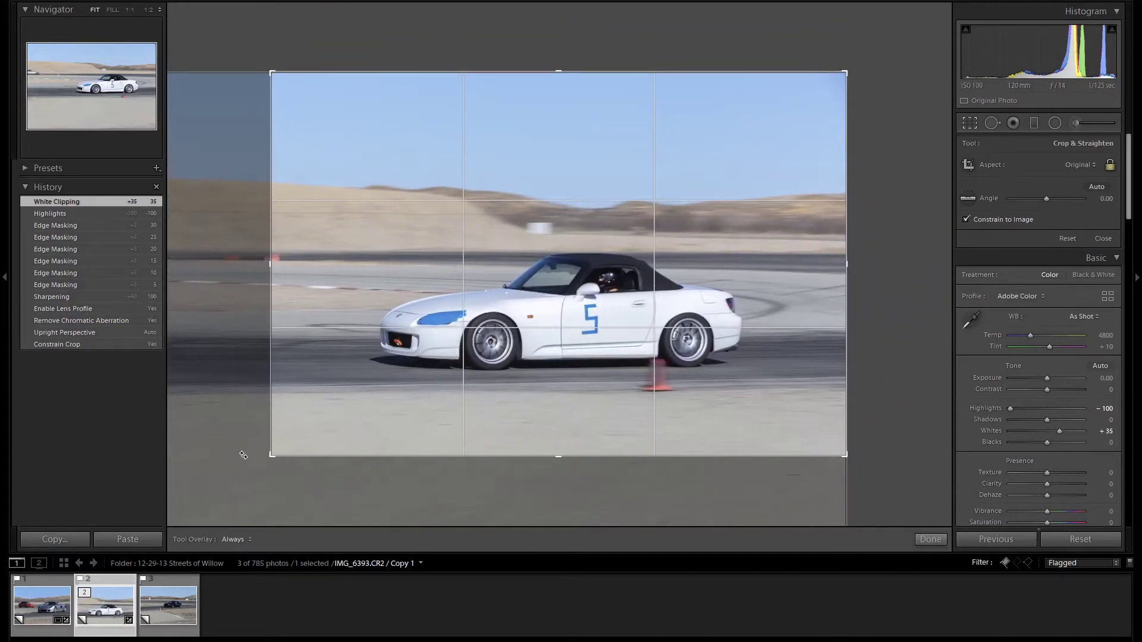
pyautogui.moveTo(674, 399); pyautogui.dragTo(757, 403)
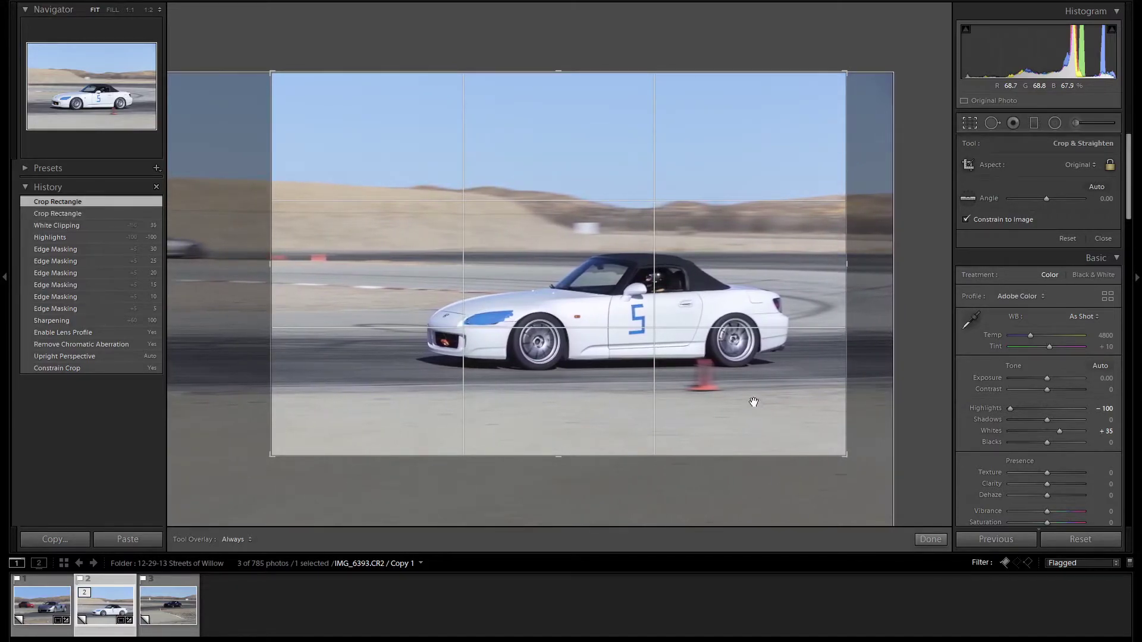
pyautogui.press('Return')
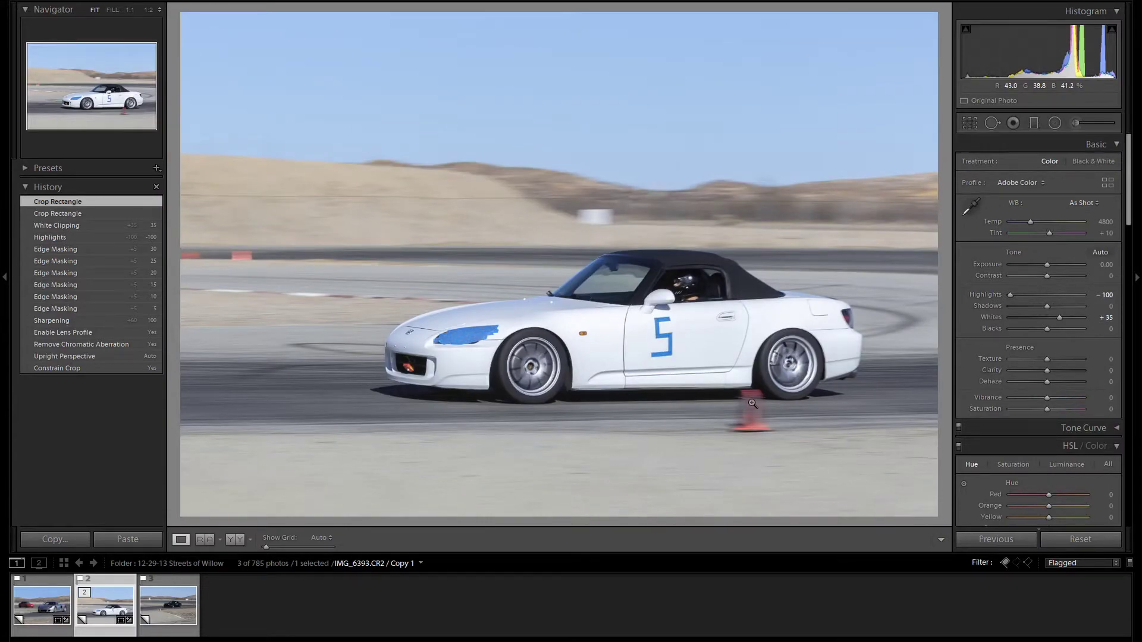
# Step: Draw a graduated filter down over the sky and extend its upper edge higher
pyautogui.click(1034, 122)
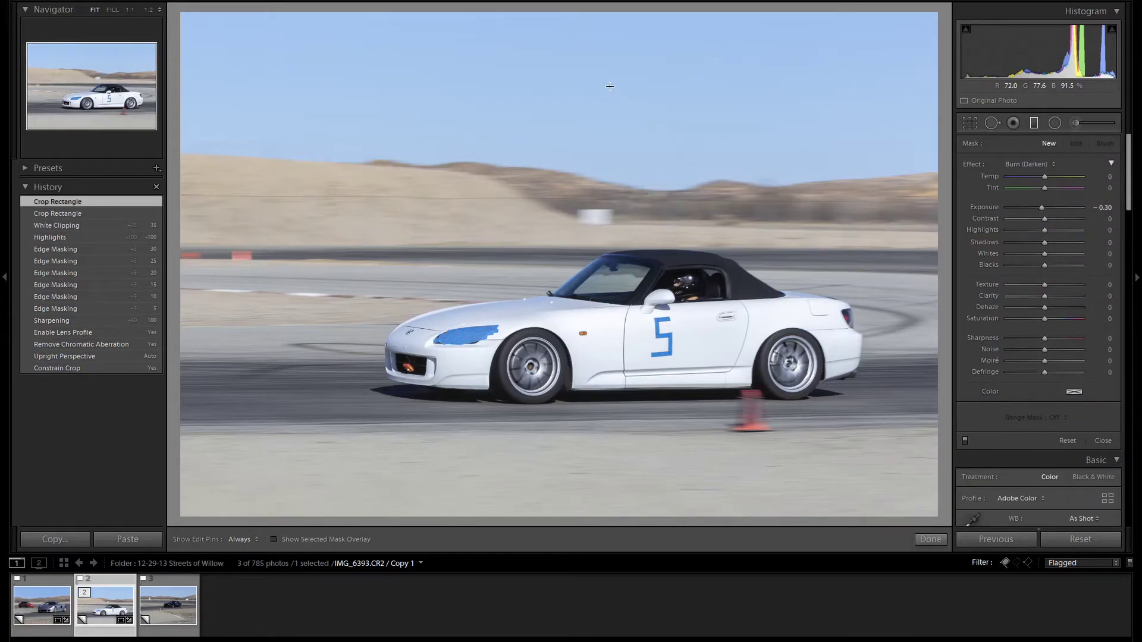
pyautogui.moveTo(610, 86); pyautogui.dragTo(619, 203)
pyautogui.moveTo(620, 88); pyautogui.dragTo(624, 66)
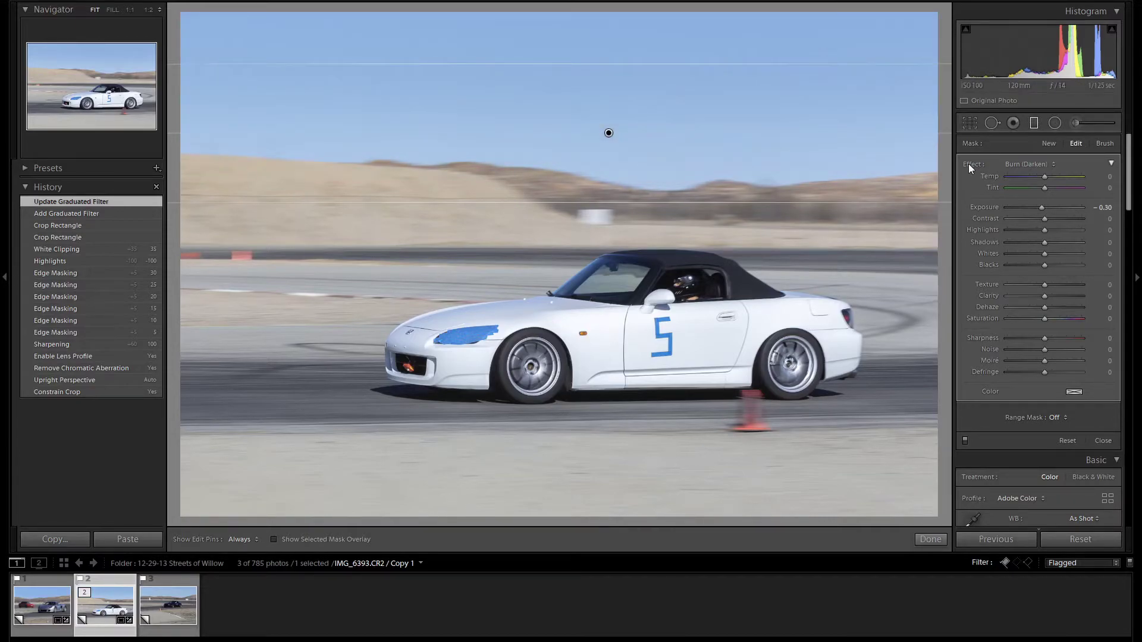
# Step: Set the sky gradient to Exposure -0.30, Temp -29 and Saturation 43
pyautogui.doubleClick(969, 163)
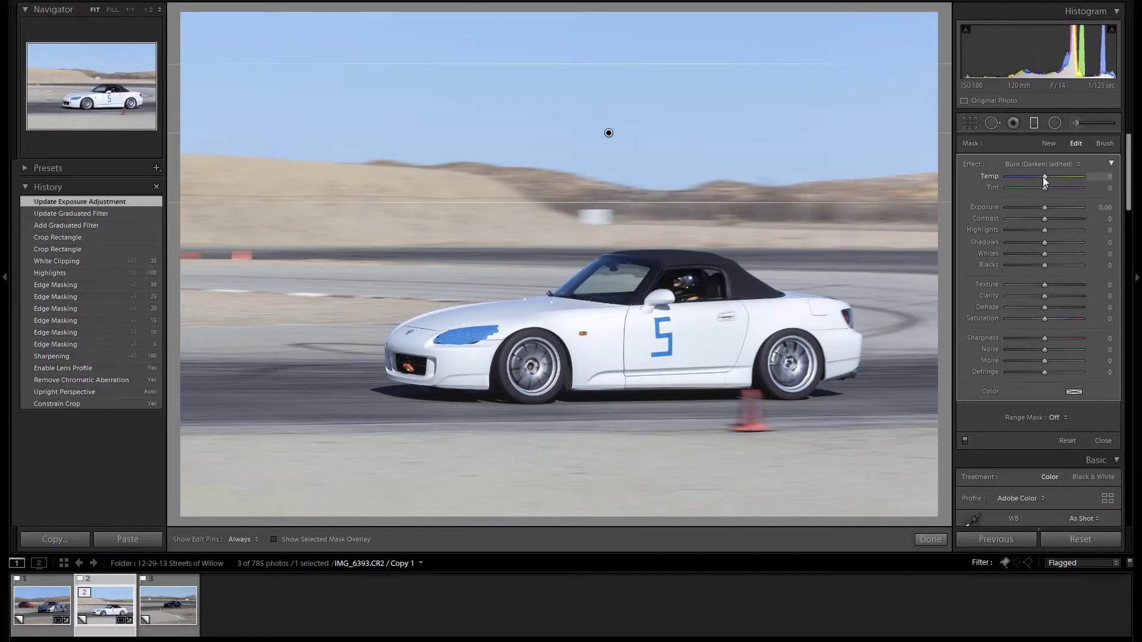
pyautogui.press('Down')
pyautogui.press('Down')
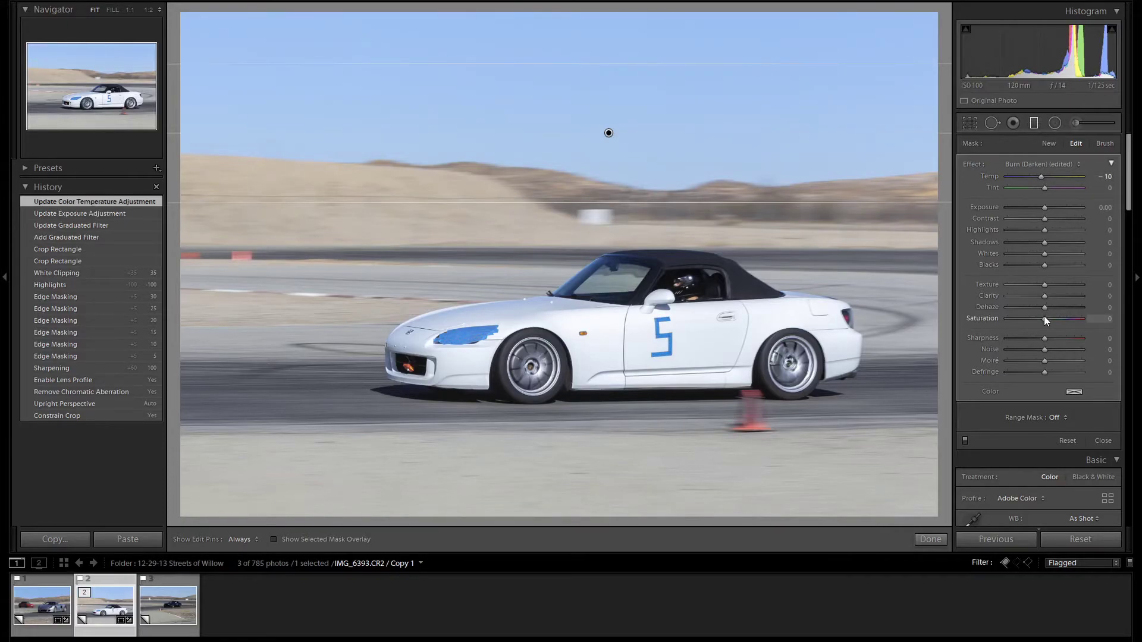
pyautogui.press('Up')
pyautogui.press('Up')
pyautogui.press('Up')
pyautogui.press('Up')
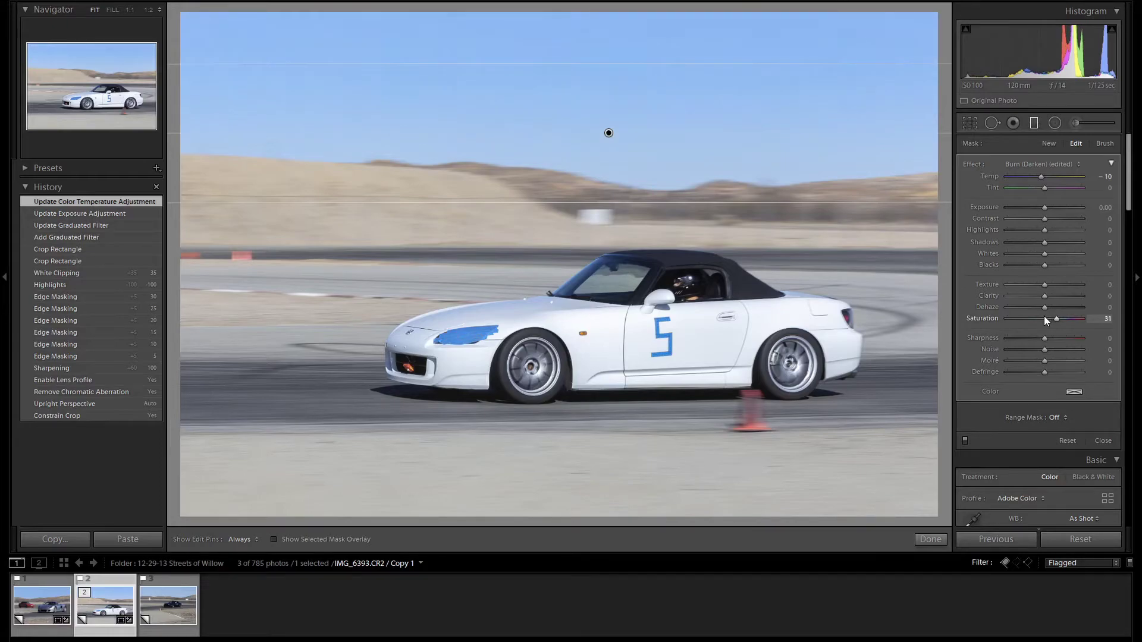
pyautogui.press('Down')
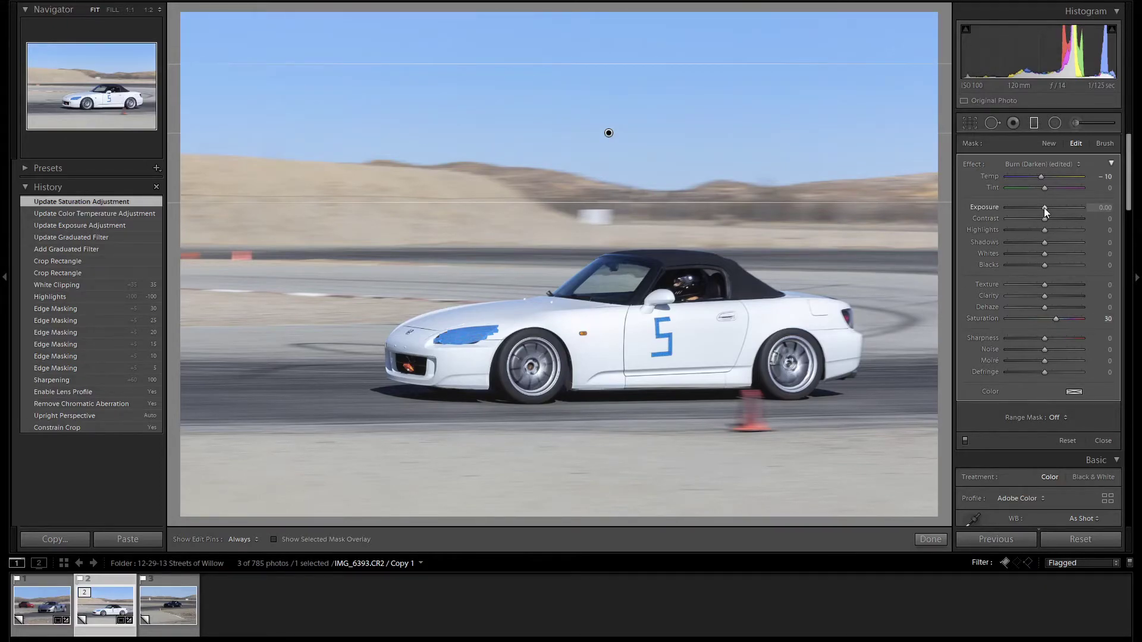
pyautogui.press('Down')
pyautogui.press('Down')
pyautogui.press('Down')
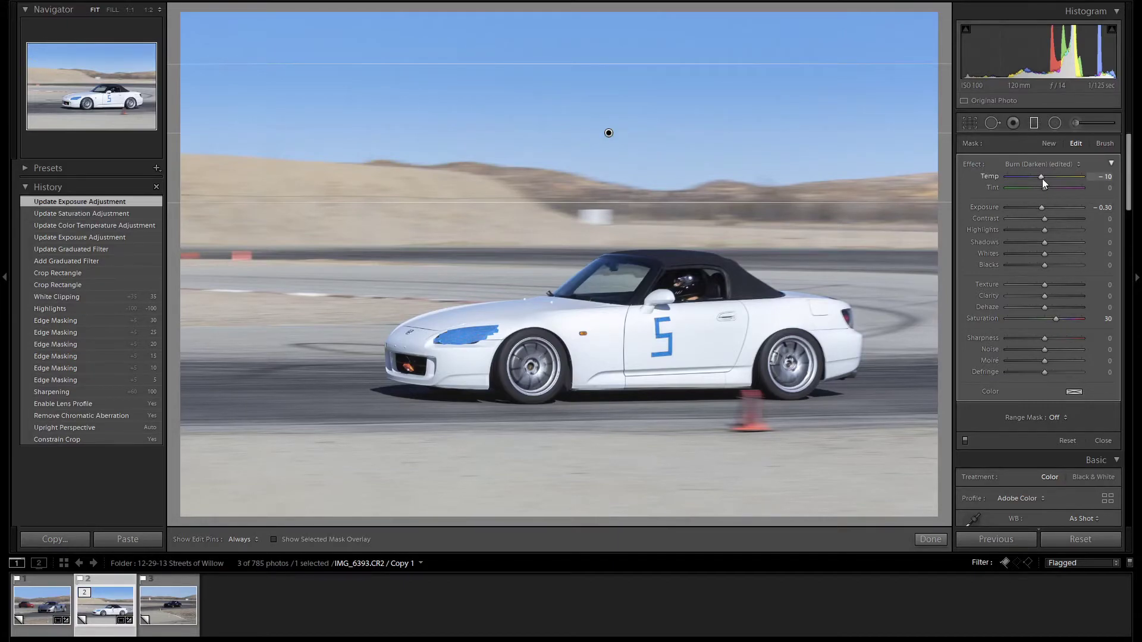
pyautogui.press('Down')
pyautogui.press('Down')
pyautogui.press('Down')
pyautogui.press('Down')
pyautogui.press('Down')
pyautogui.press('Down')
pyautogui.press('Down')
pyautogui.press('Down')
pyautogui.press('Down')
pyautogui.press('Down')
pyautogui.press('Down')
pyautogui.press('Down')
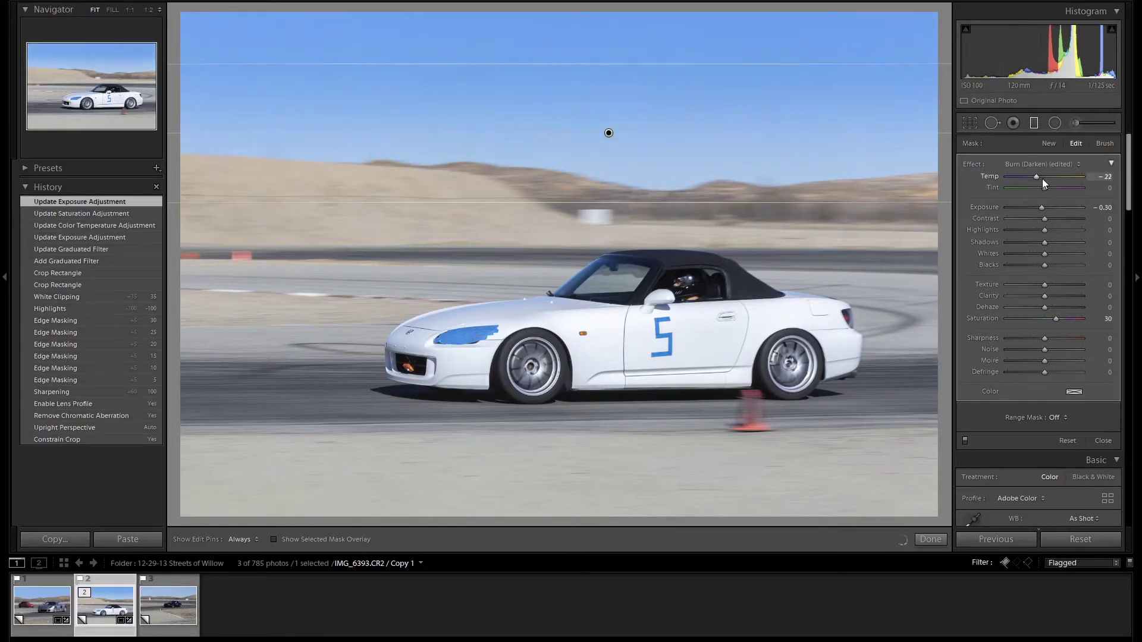
pyautogui.press('Down')
pyautogui.press('Down')
pyautogui.press('Down')
pyautogui.press('Down')
pyautogui.press('Down')
pyautogui.press('Down')
pyautogui.press('Down')
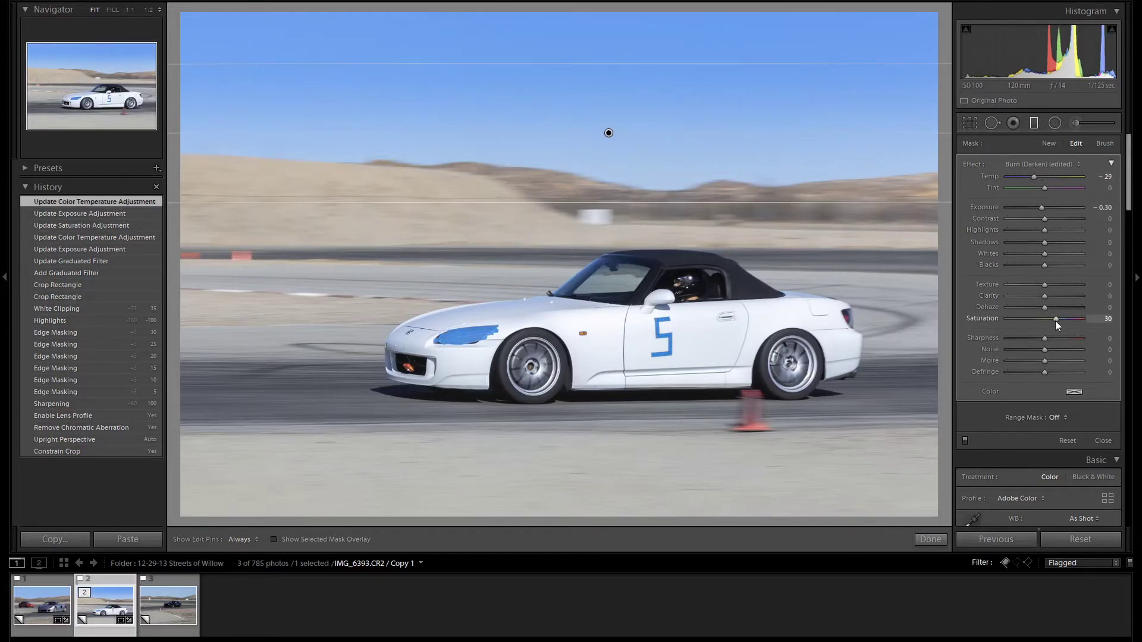
pyautogui.press('Up')
pyautogui.press('Up')
pyautogui.press('Up')
pyautogui.press('Up')
pyautogui.press('Up')
pyautogui.press('Up')
pyautogui.press('Up')
pyautogui.press('Up')
pyautogui.press('Up')
pyautogui.press('Up')
pyautogui.press('Up')
pyautogui.press('Up')
pyautogui.press('Up')
pyautogui.press('Up')
pyautogui.press('Up')
pyautogui.press('Up')
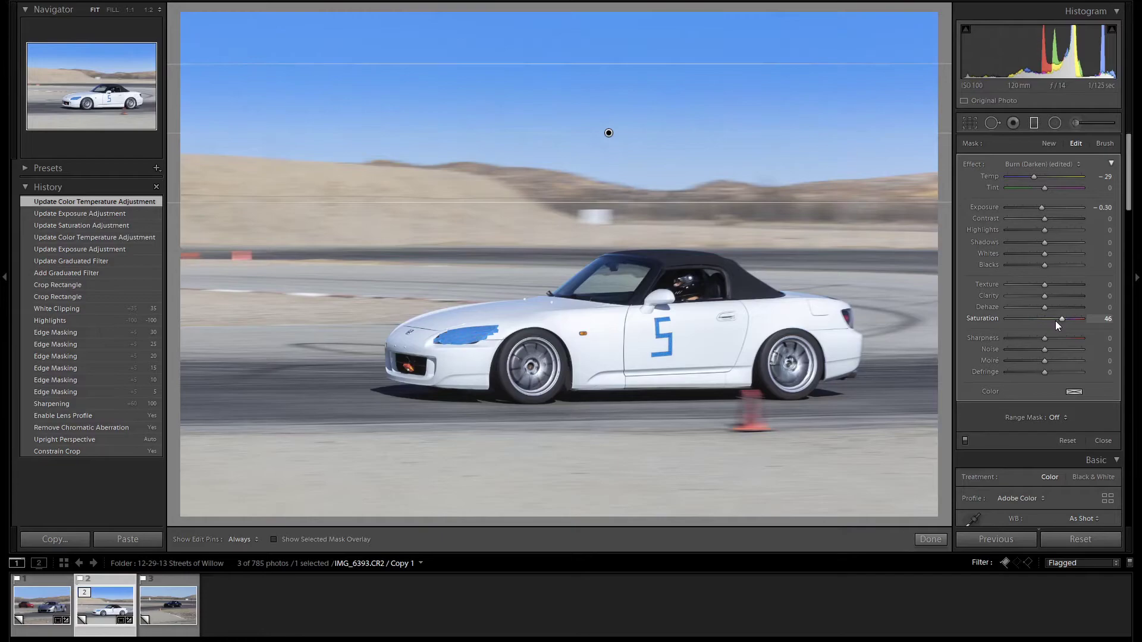
pyautogui.press('Down')
pyautogui.press('Down')
pyautogui.press('Down')
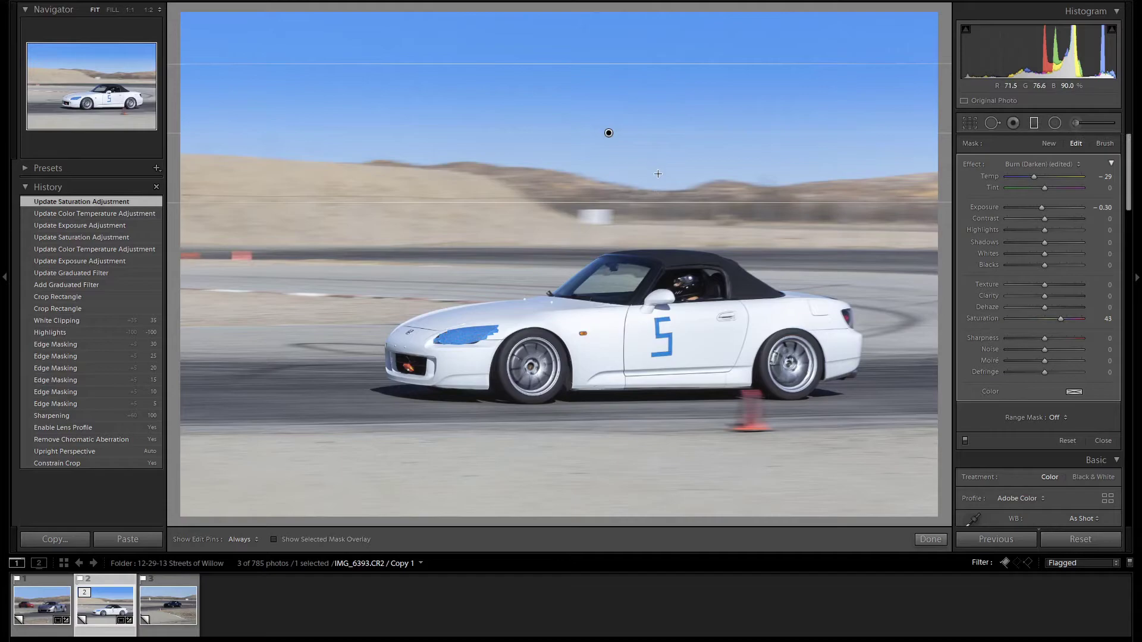
# Step: Paint a size-24 Burn brush stroke on the lower-left track foreground, with pins hidden
pyautogui.click(1075, 122)
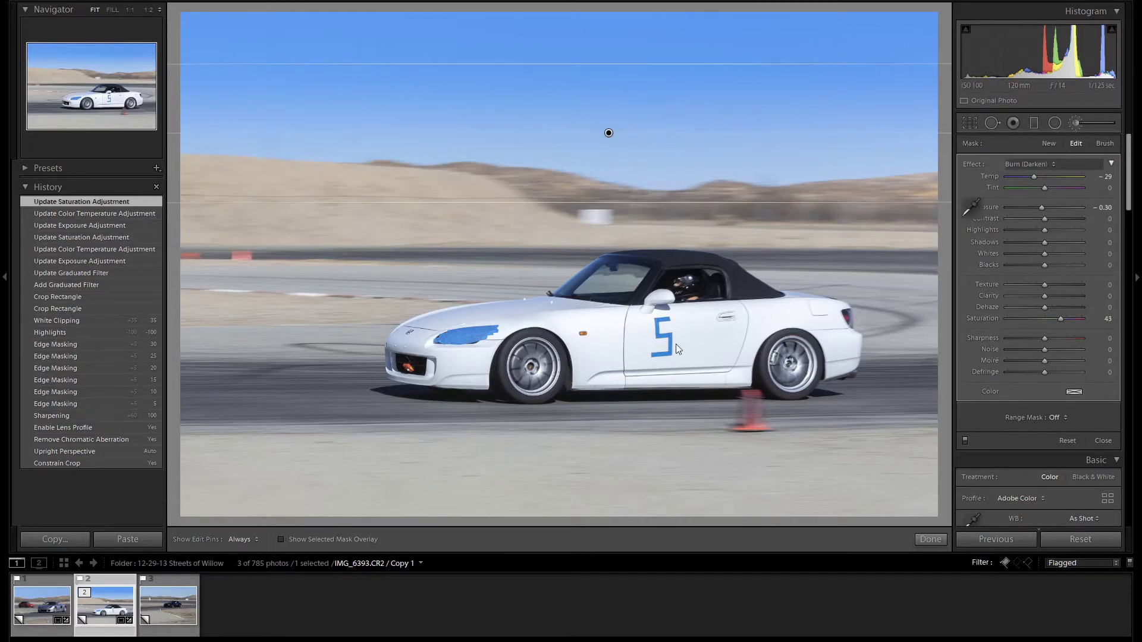
pyautogui.press('h')
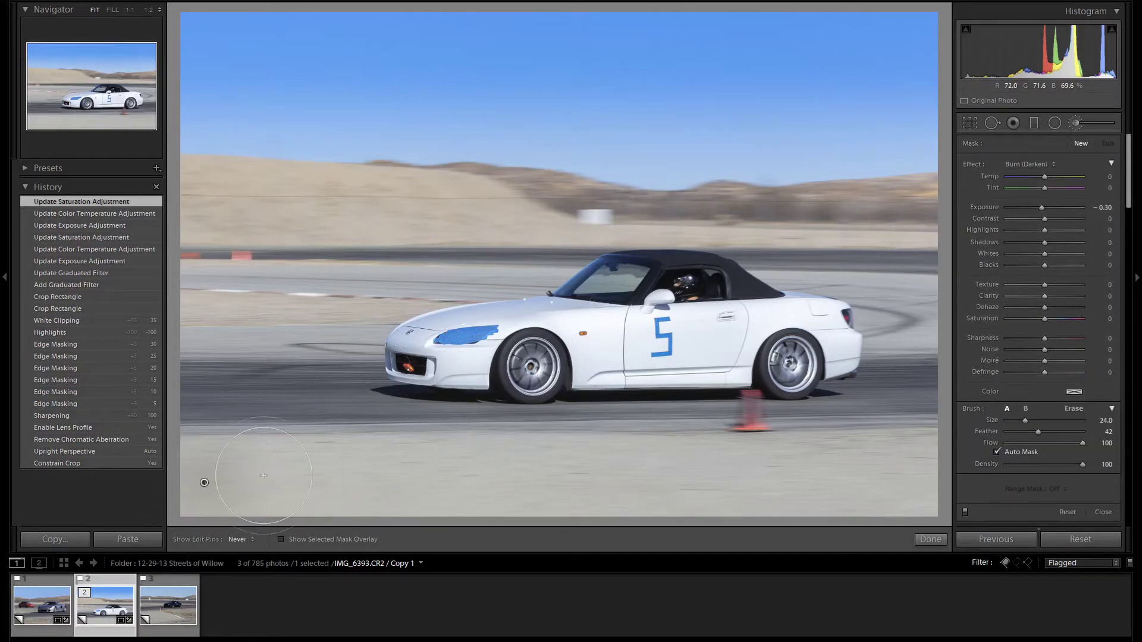
pyautogui.press(']')
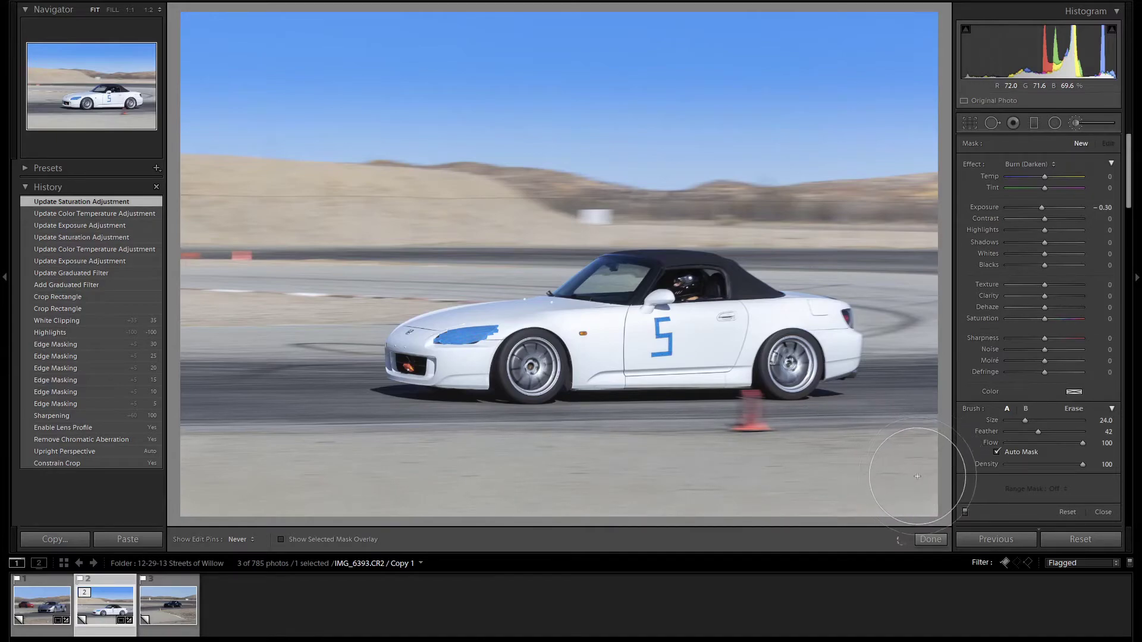
pyautogui.click(204, 483)
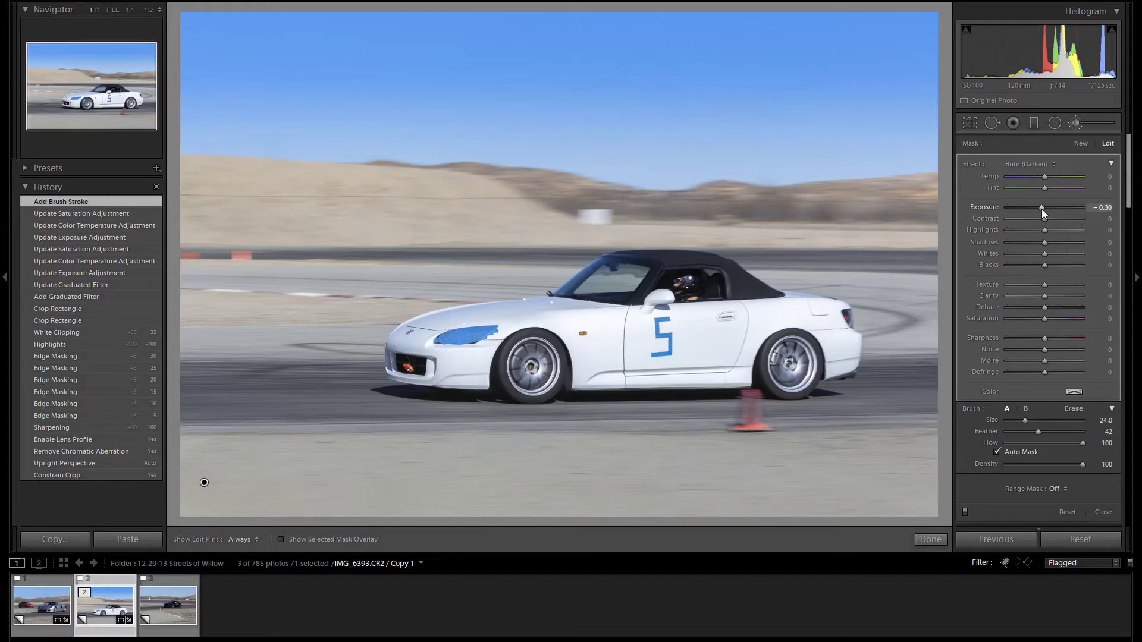
# Step: Finish the brush adjustment and set a -15 post-crop vignette
pyautogui.click(1074, 123)
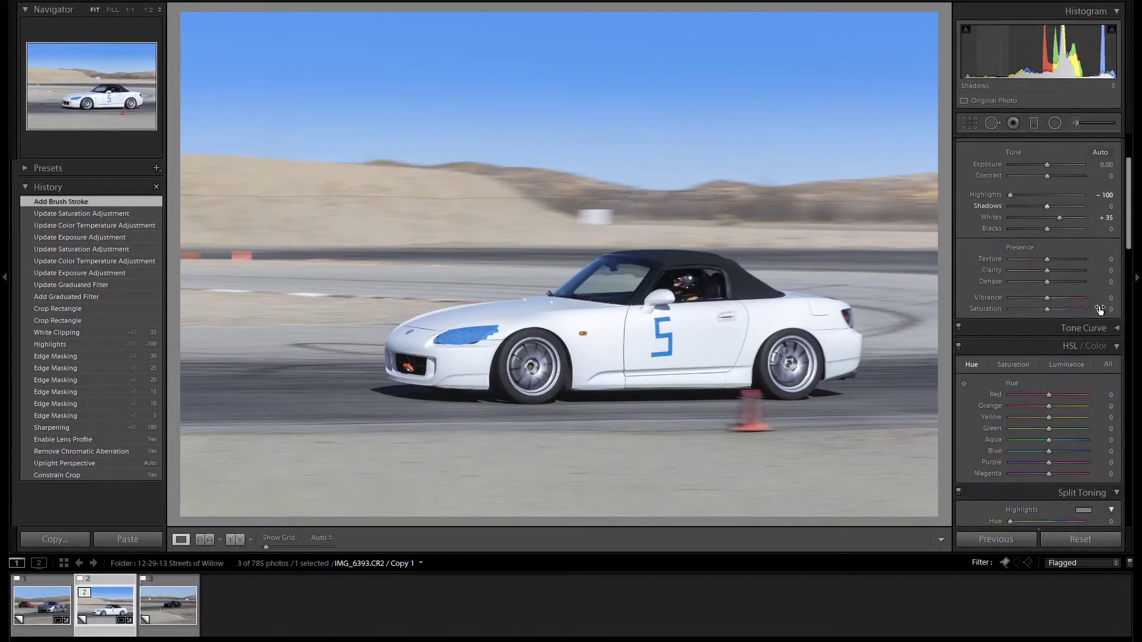
pyautogui.scroll(-10, 1108, 324)
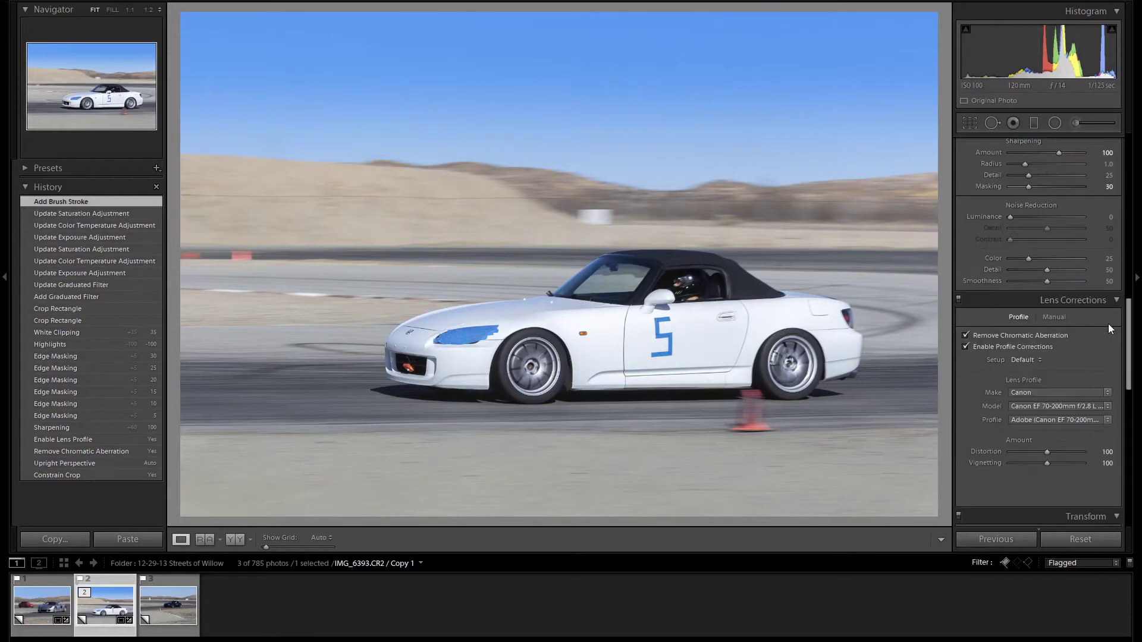
pyautogui.scroll(-8, 1108, 324)
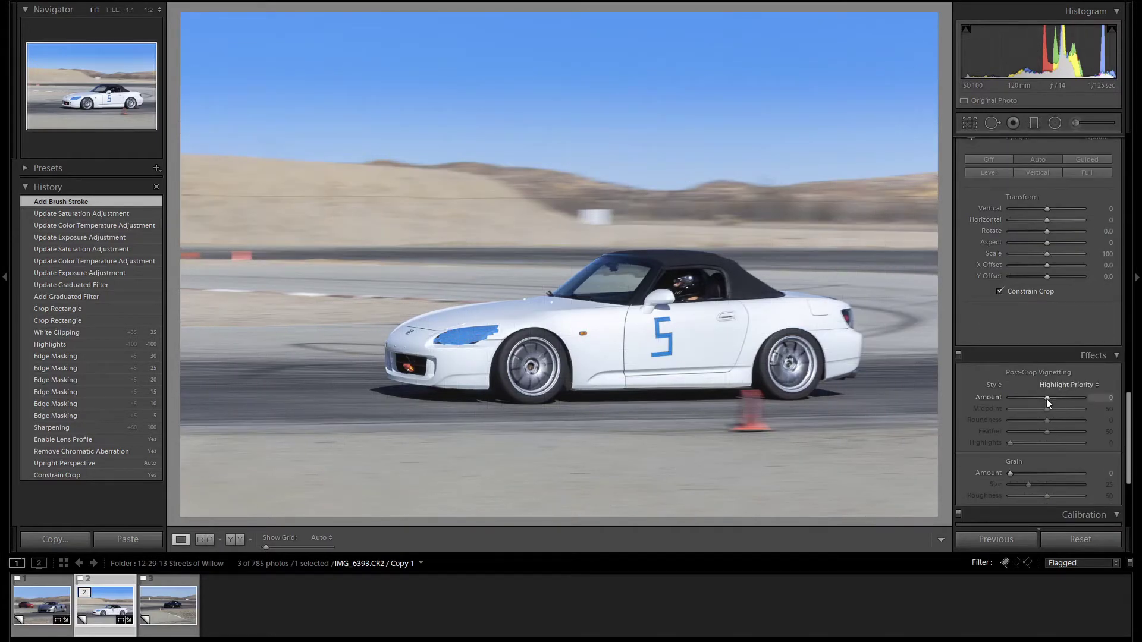
pyautogui.press('Down')
pyautogui.press('Down')
pyautogui.press('Down')
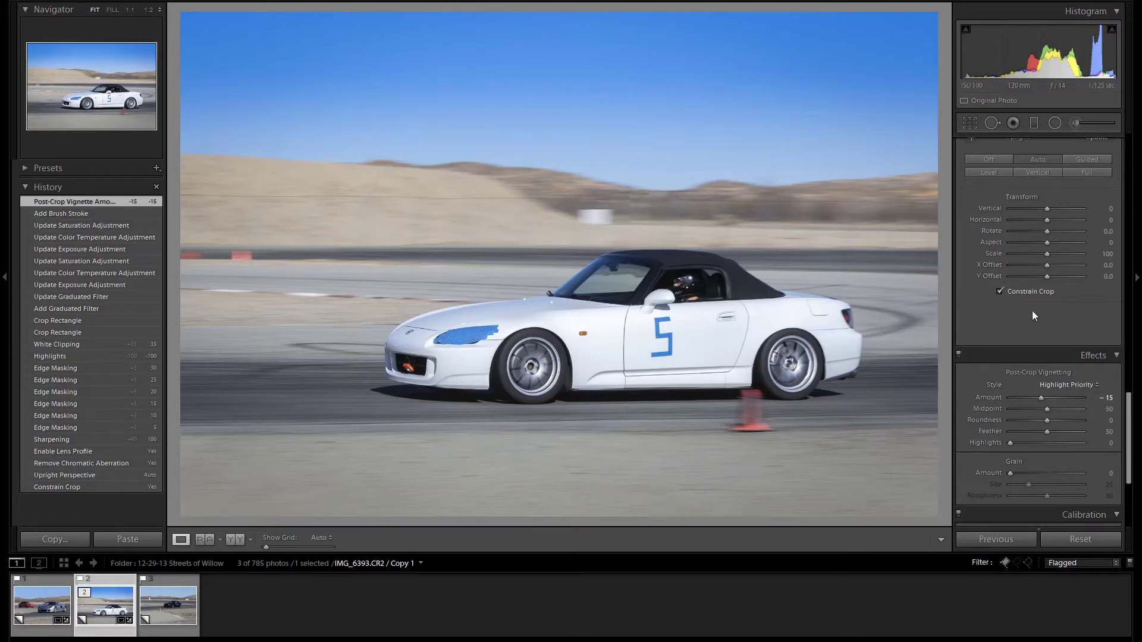
# Step: Raise Contrast to +20 and open the black number-48 Miata photo
pyautogui.scroll(12, 1073, 305)
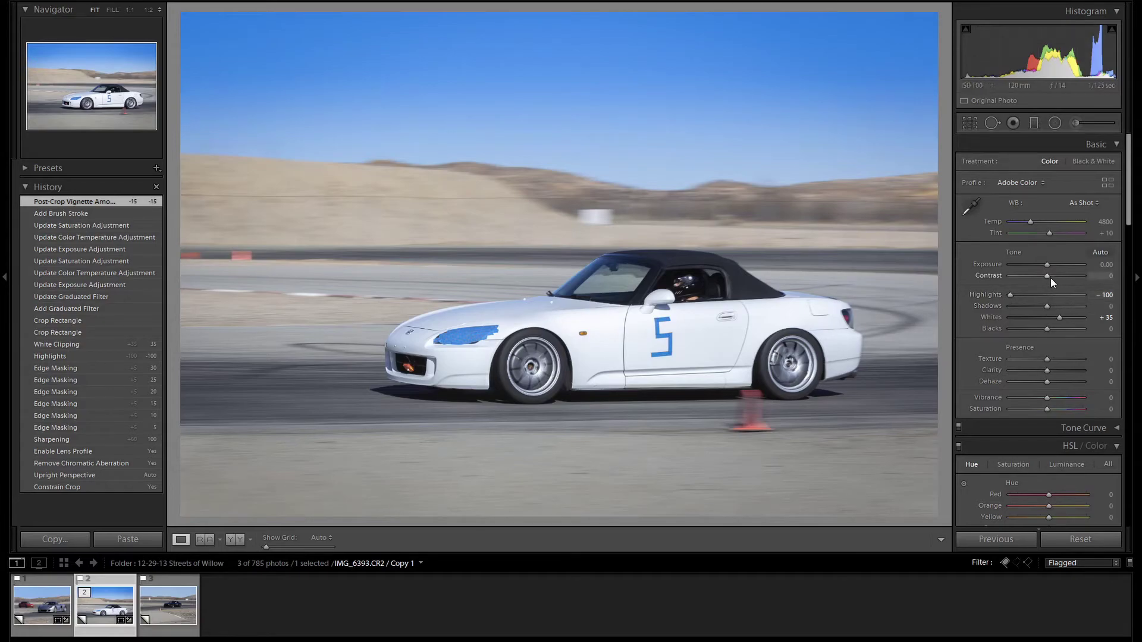
pyautogui.press('Up')
pyautogui.press('Up')
pyautogui.press('Up')
pyautogui.press('Up')
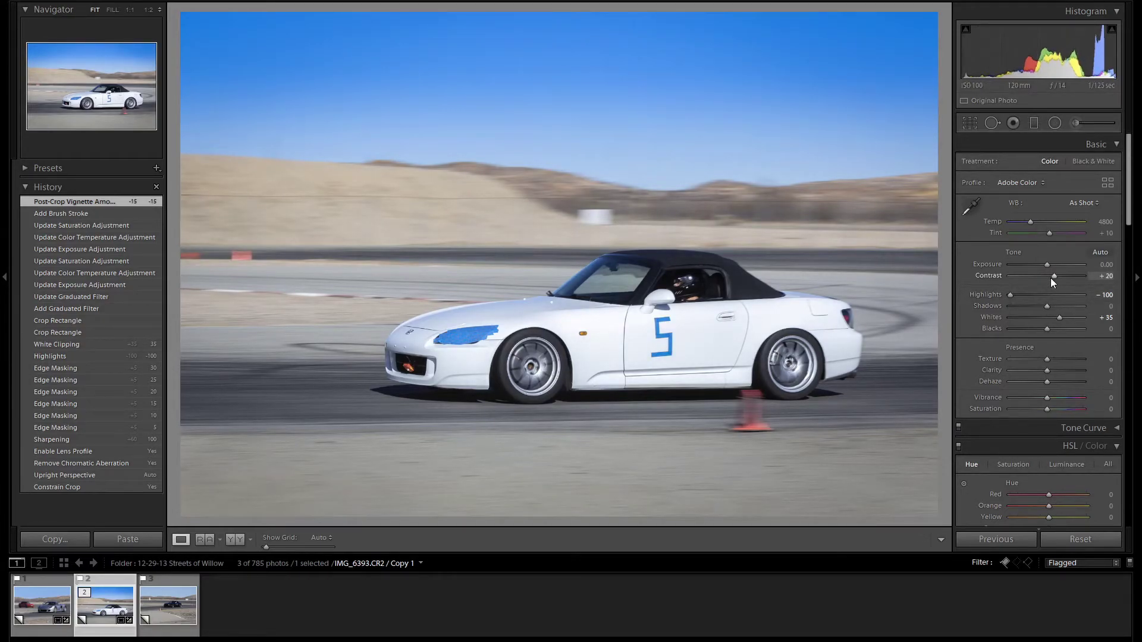
pyautogui.click(167, 604)
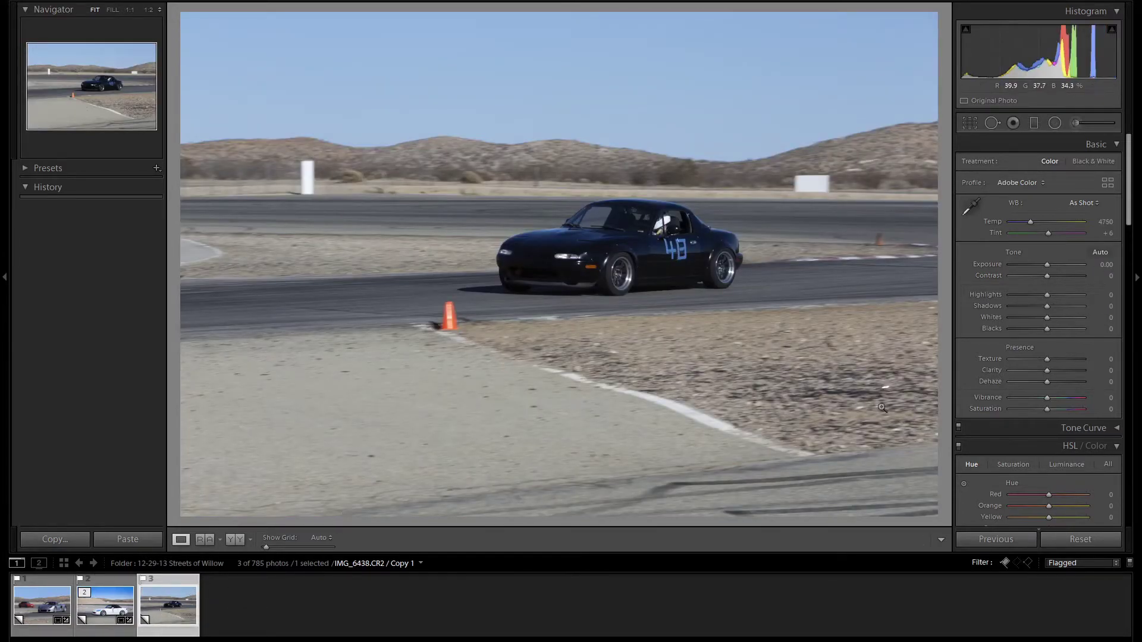
# Step: Enable Constrain Crop, Remove Chromatic Aberration and lens profile corrections for the Miata
pyautogui.scroll(-15, 1084, 416)
pyautogui.scroll(3, 1084, 415)
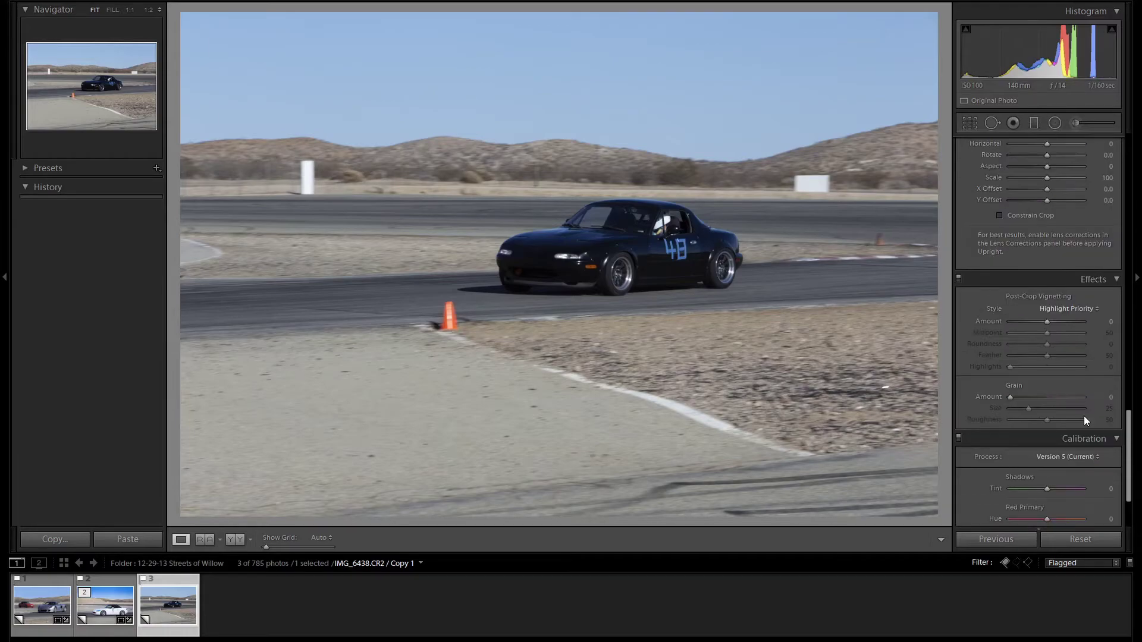
pyautogui.scroll(6, 1081, 464)
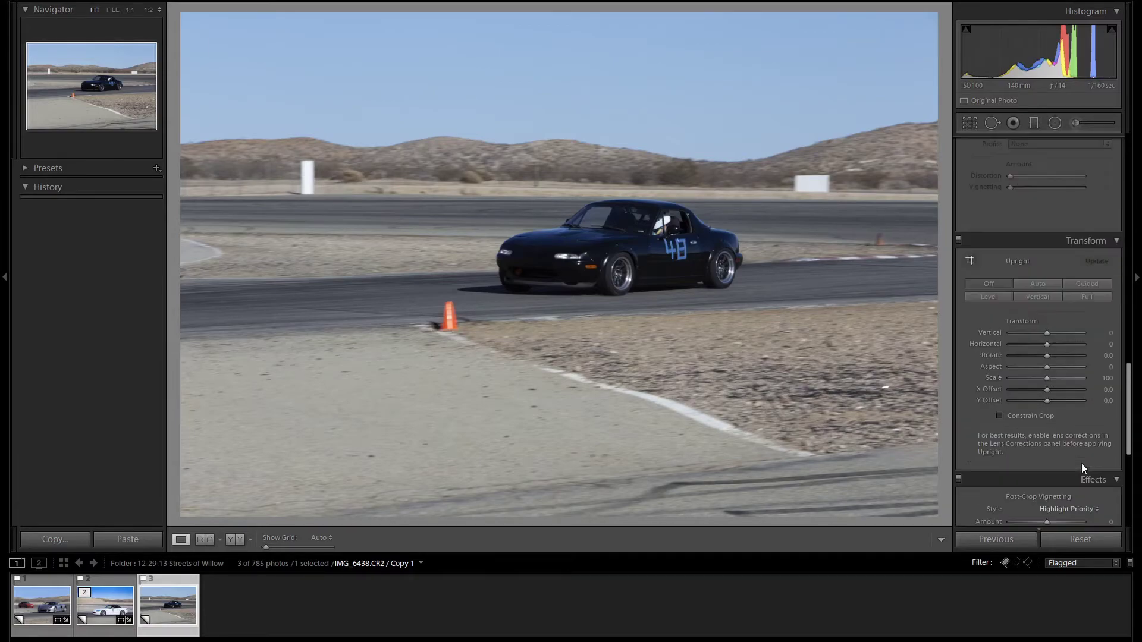
pyautogui.click(1019, 415)
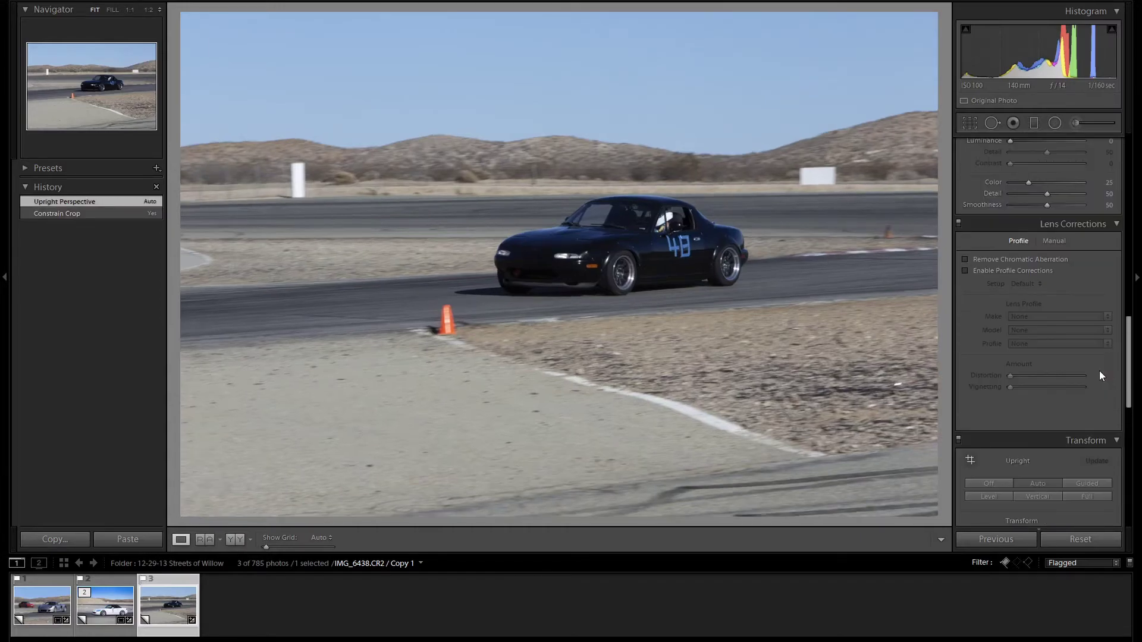
pyautogui.scroll(9, 1099, 370)
pyautogui.click(1012, 358)
pyautogui.click(1013, 372)
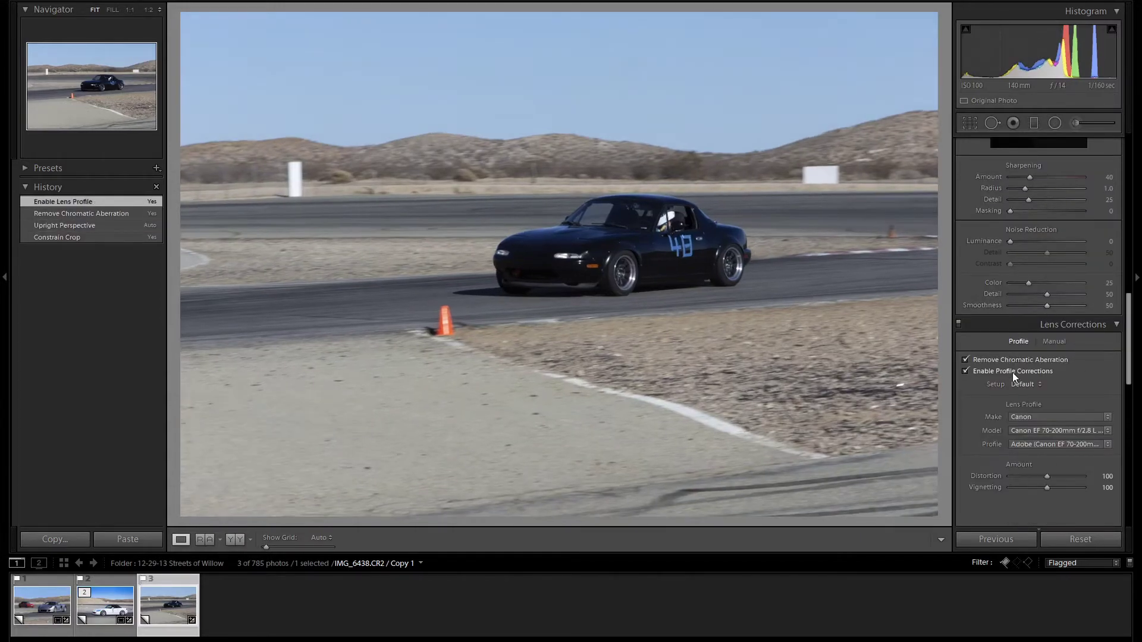
# Step: Set the Sharpening Amount to 100 and Masking to 30
pyautogui.scroll(3, 1086, 381)
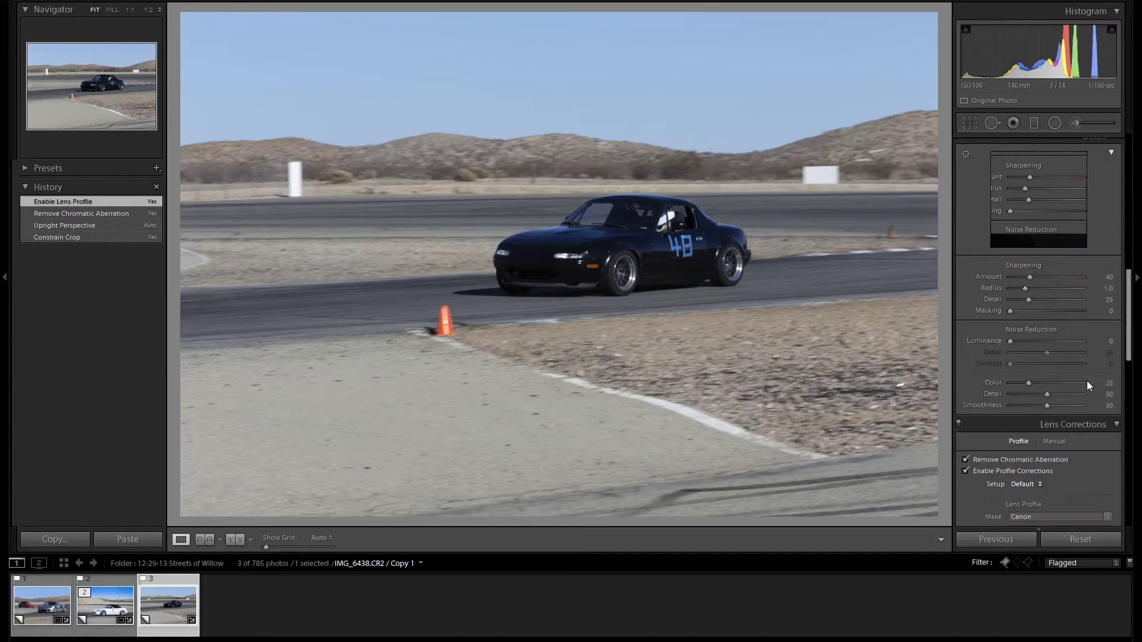
pyautogui.click(1104, 276)
pyautogui.write('100')
pyautogui.press('Return')
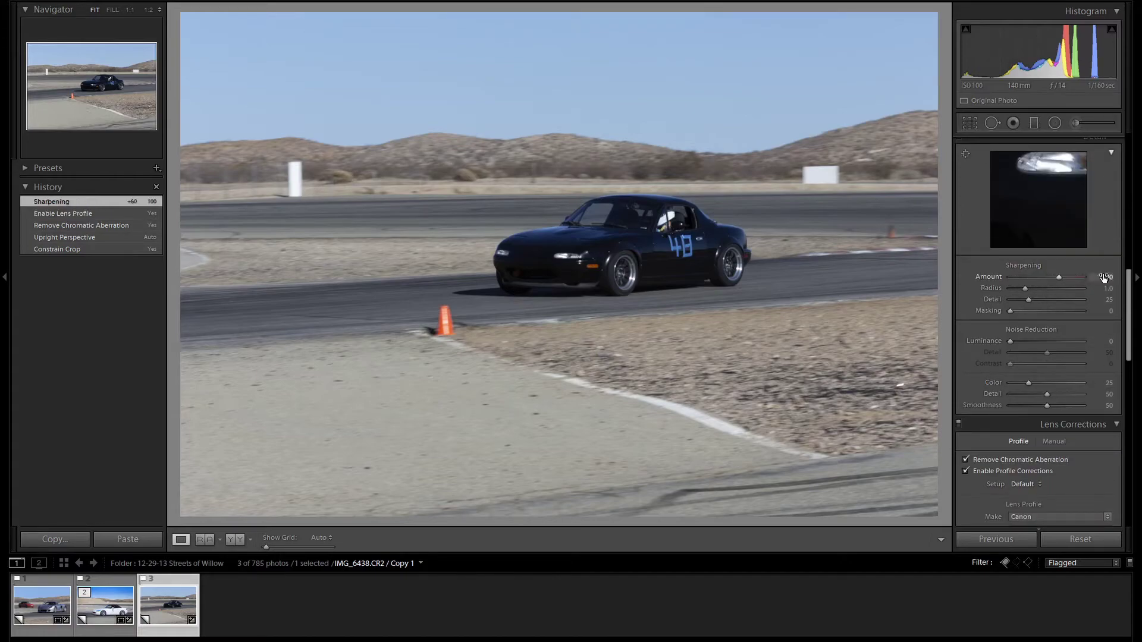
pyautogui.press('alt')
pyautogui.scroll(4, 1009, 311)
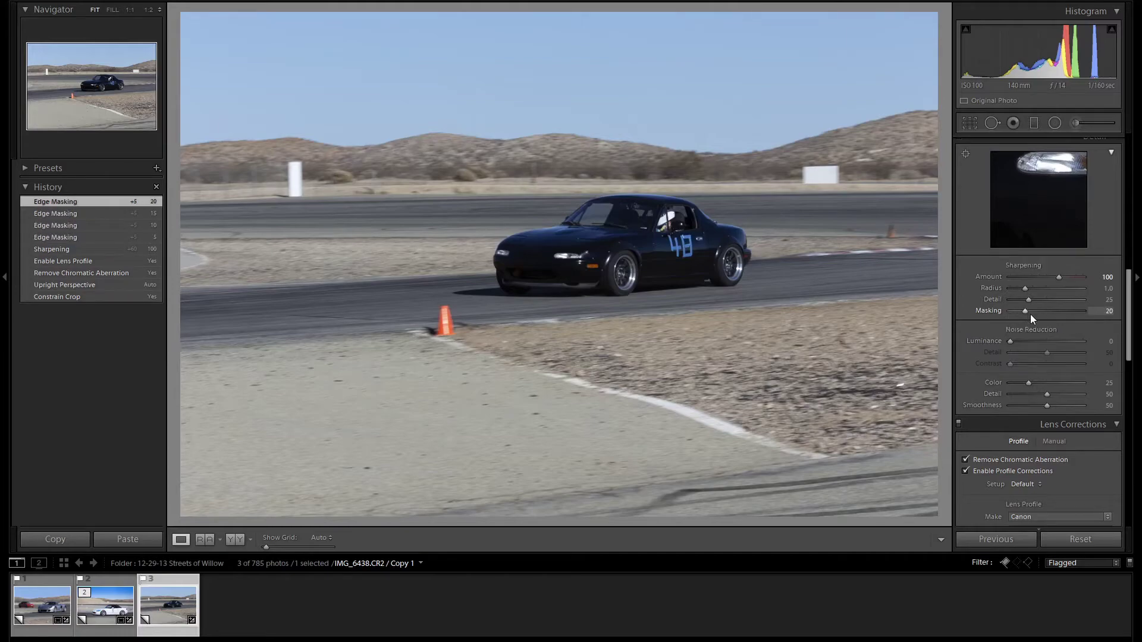
pyautogui.moveTo(1026, 313); pyautogui.dragTo(1033, 313)
pyautogui.scroll(5, 1111, 351)
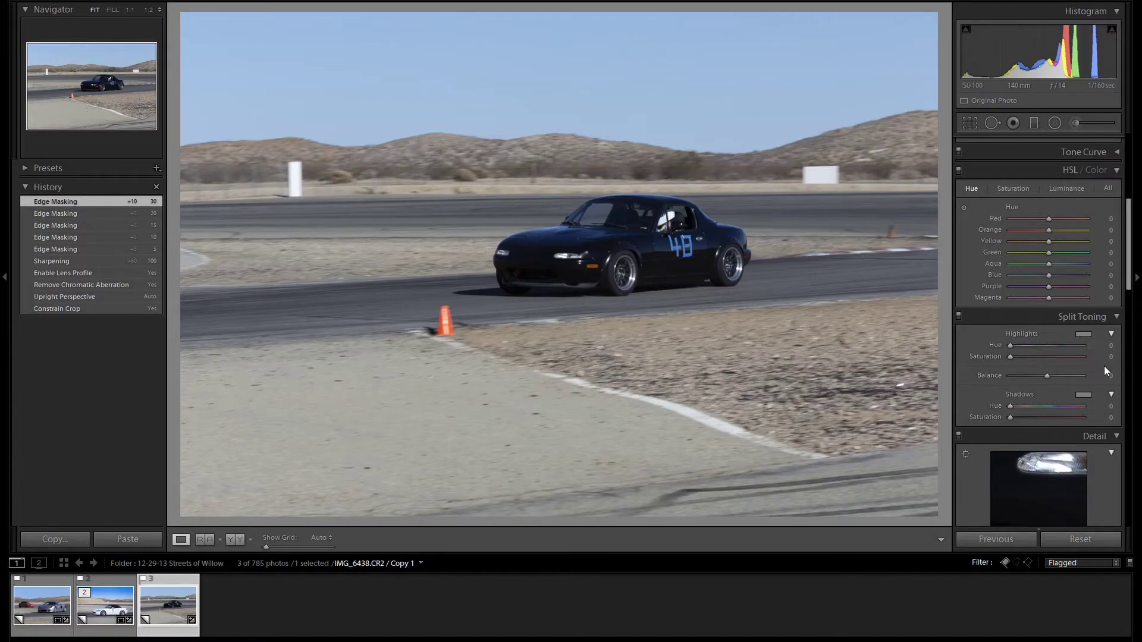
# Step: Brighten the Miata photo to Exposure +0.90 and lift Shadows to +10
pyautogui.scroll(5, 1108, 371)
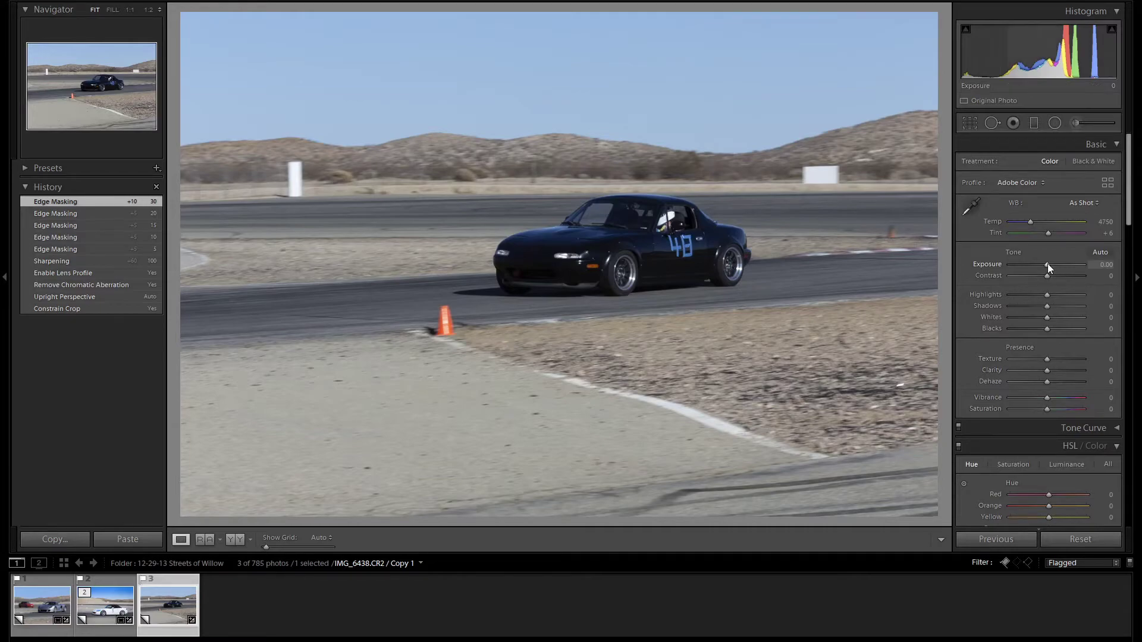
pyautogui.hotkey('shift', 'Up')
pyautogui.hotkey('shift', 'Up')
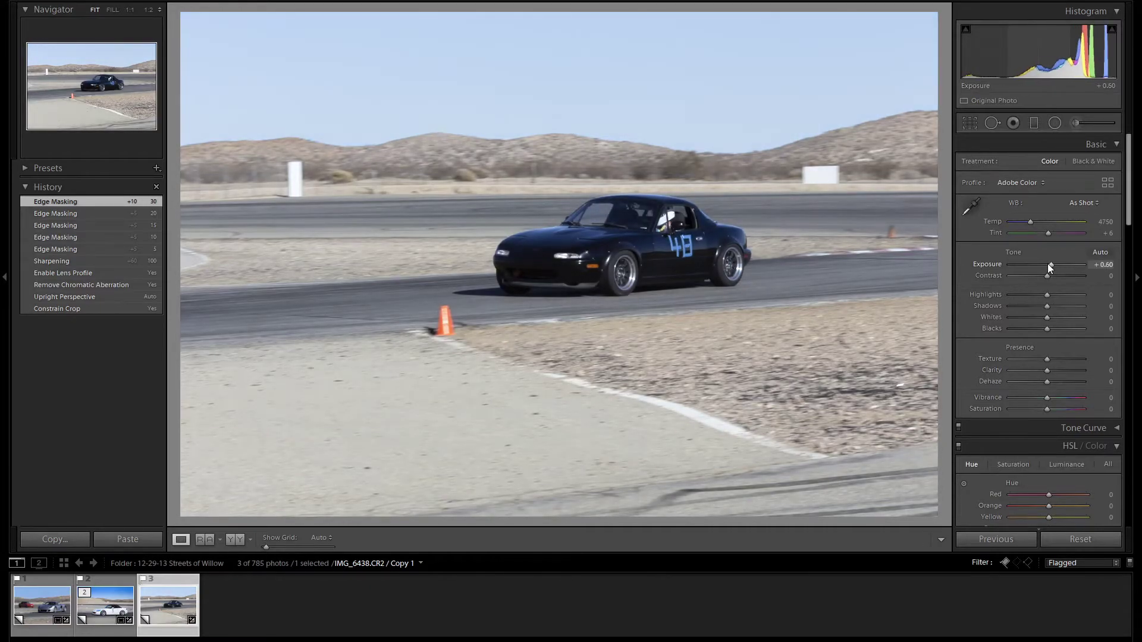
pyautogui.hotkey('shift', 'Up')
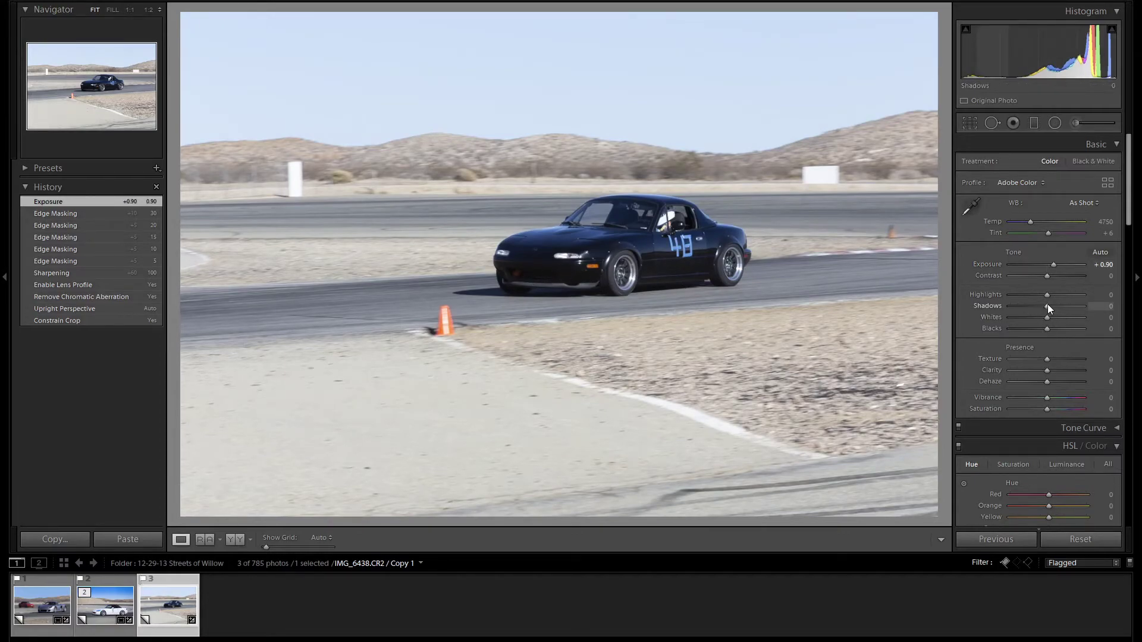
pyautogui.moveTo(1048, 306); pyautogui.dragTo(1049, 306)
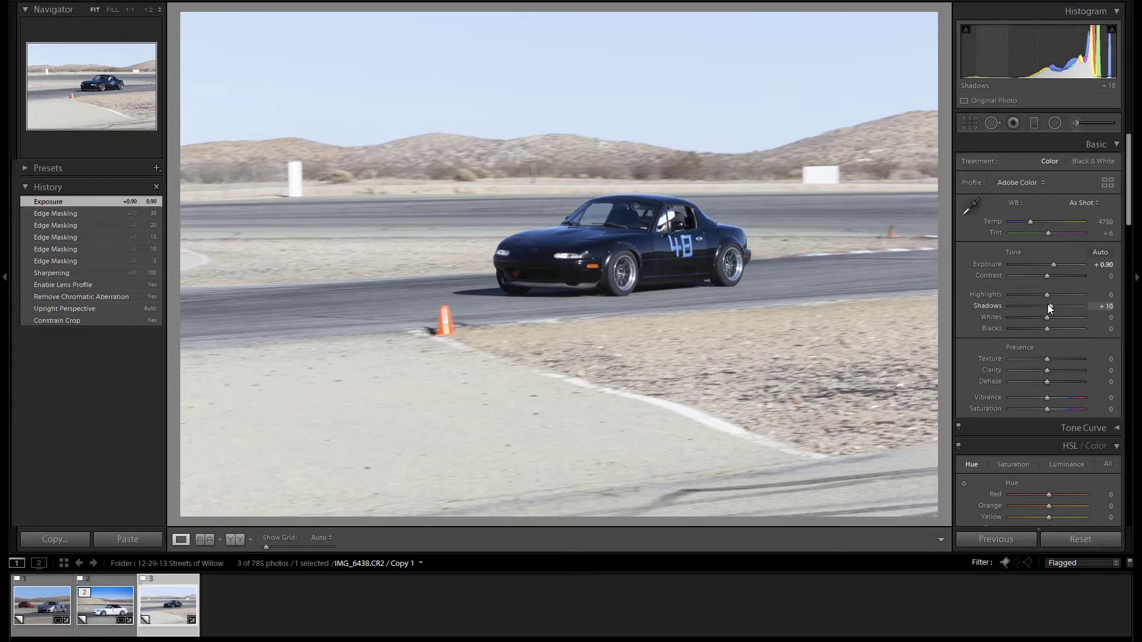
# Step: Crop in from the bottom-left corner, reposition the black car in frame, and apply
pyautogui.click(970, 123)
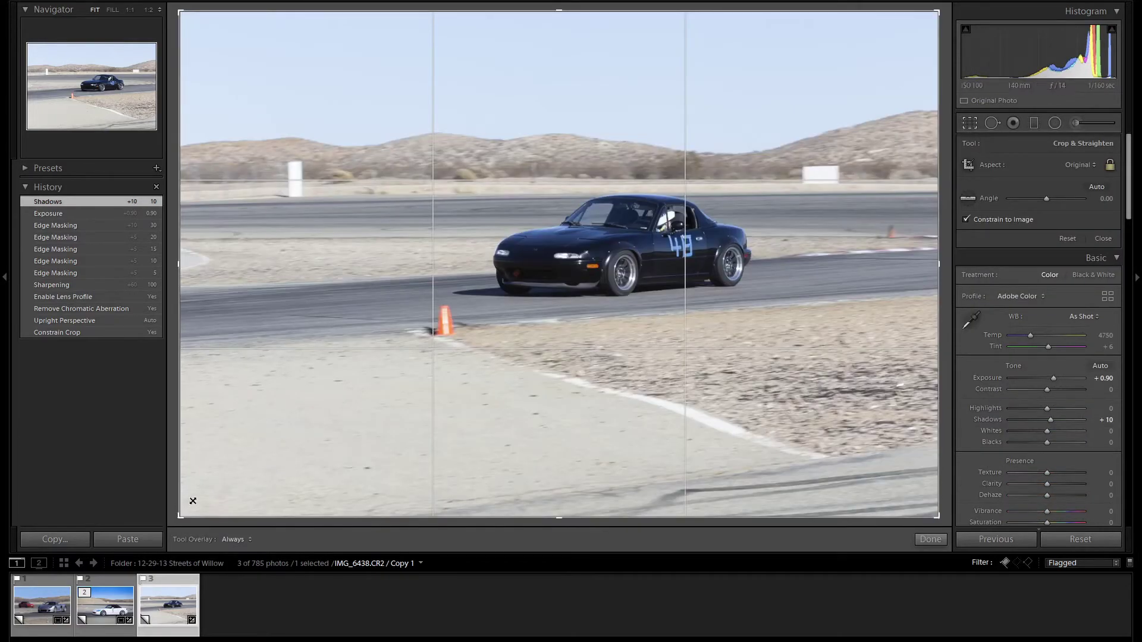
pyautogui.moveTo(189, 502); pyautogui.dragTo(237, 437)
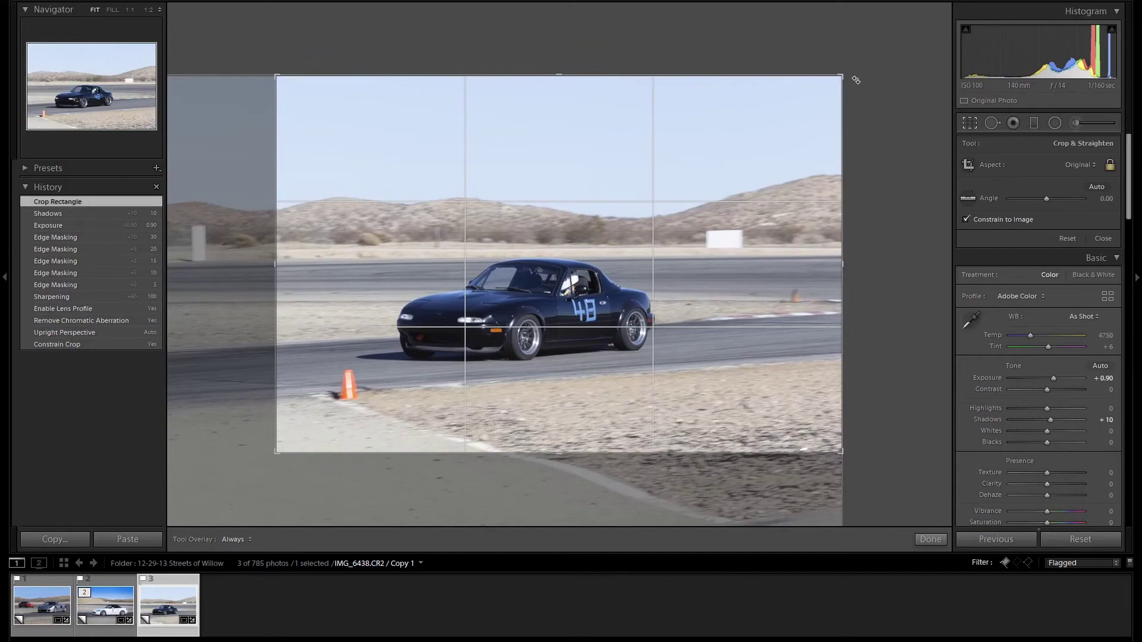
pyautogui.moveTo(668, 297); pyautogui.dragTo(764, 312)
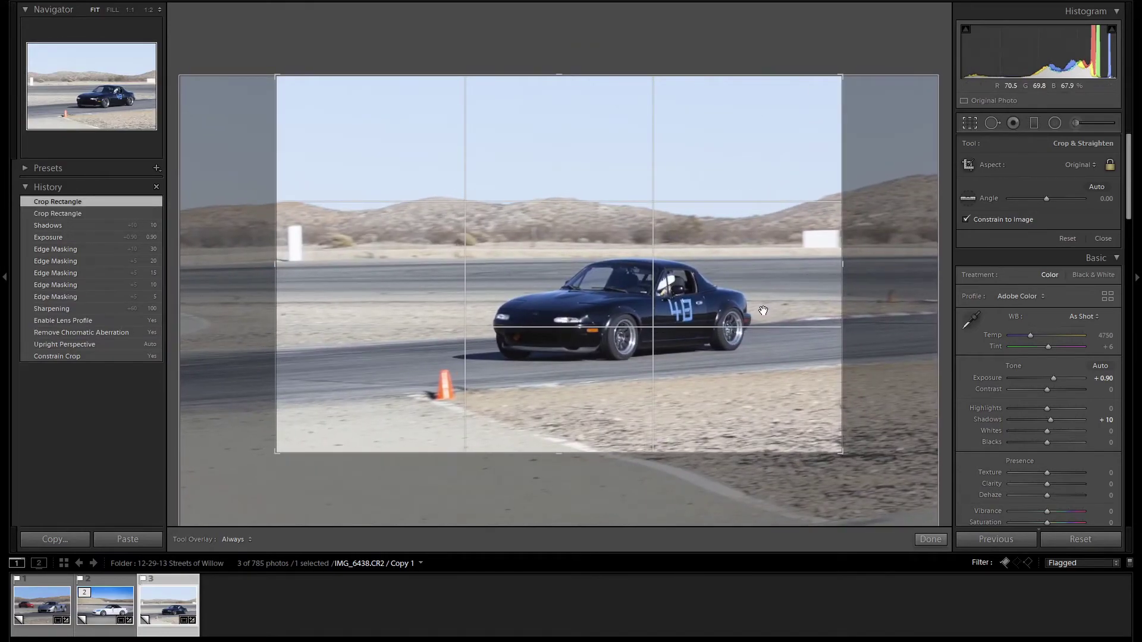
pyautogui.press('Return')
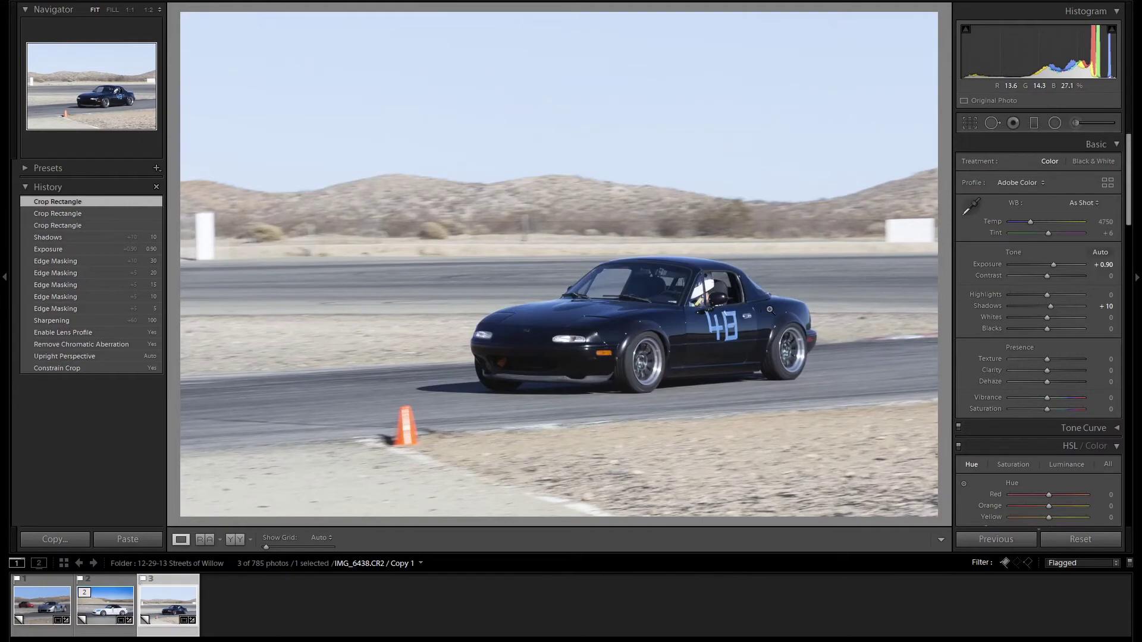
# Step: Pick a warm brown split-tone highlight tint and settle its hue at 36
pyautogui.scroll(-5, 1068, 316)
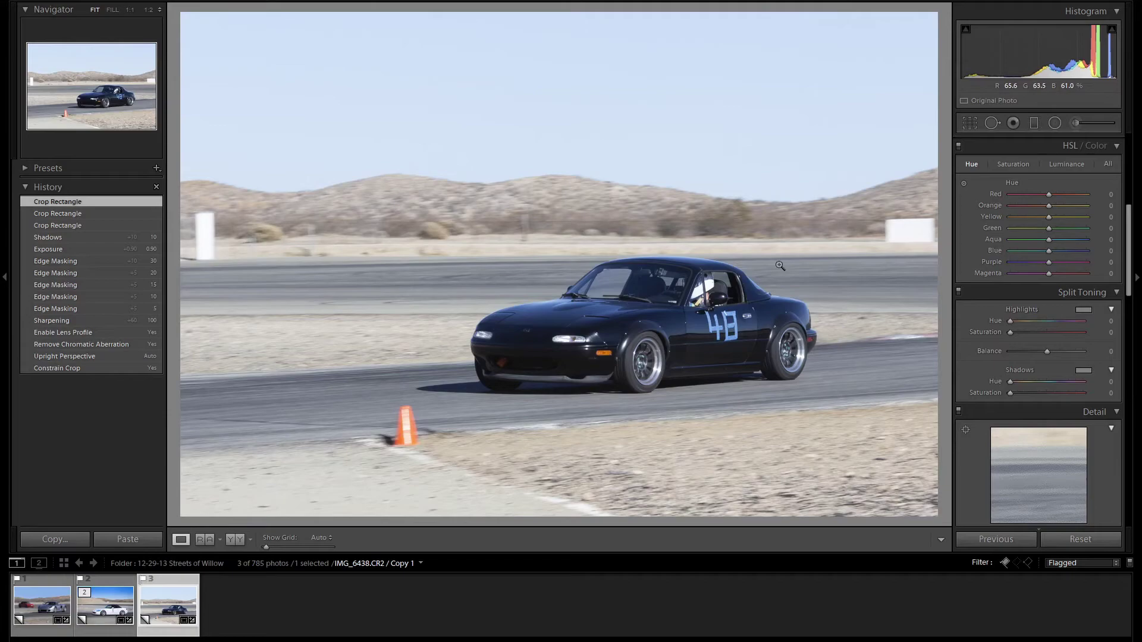
pyautogui.click(1090, 312)
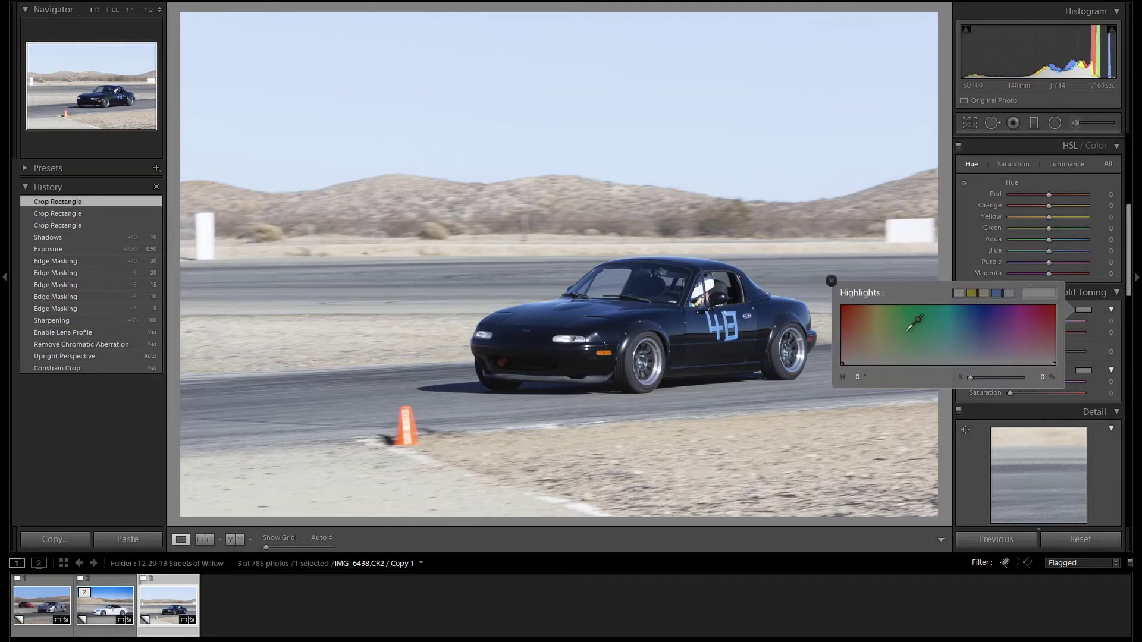
pyautogui.click(857, 354)
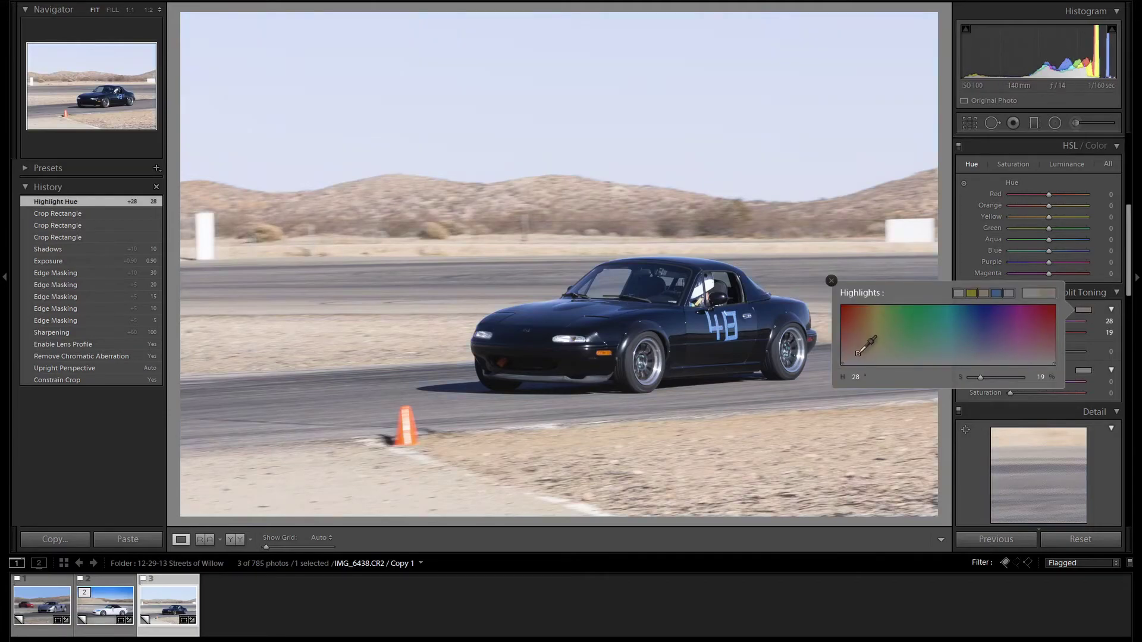
pyautogui.moveTo(858, 354); pyautogui.dragTo(861, 350)
pyautogui.click(831, 281)
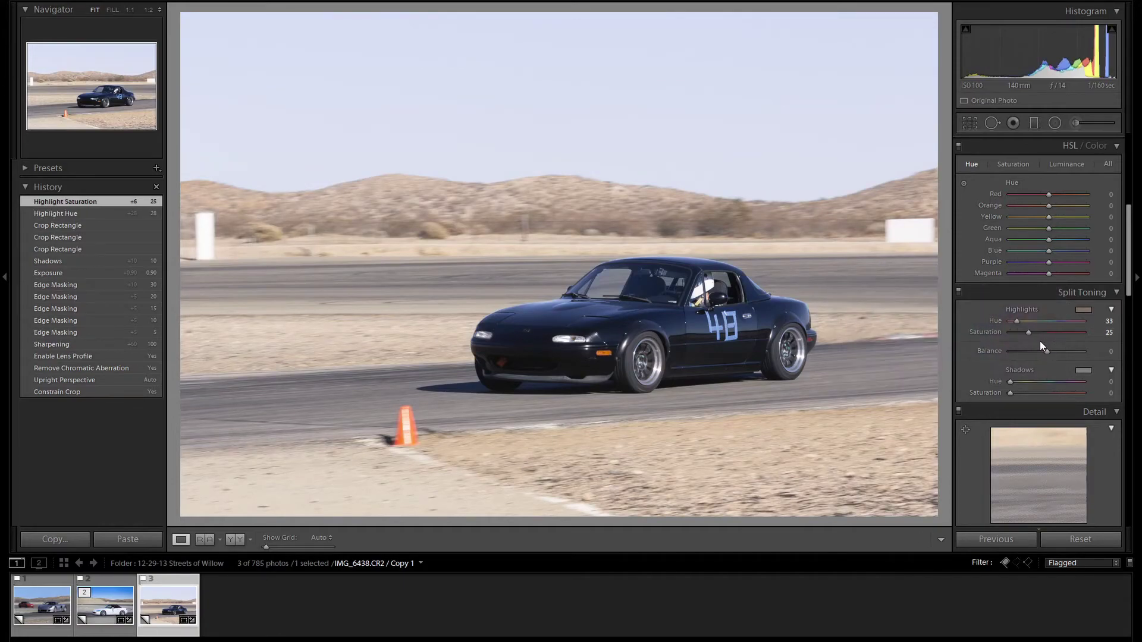
pyautogui.doubleClick(1018, 323)
pyautogui.click(1018, 324)
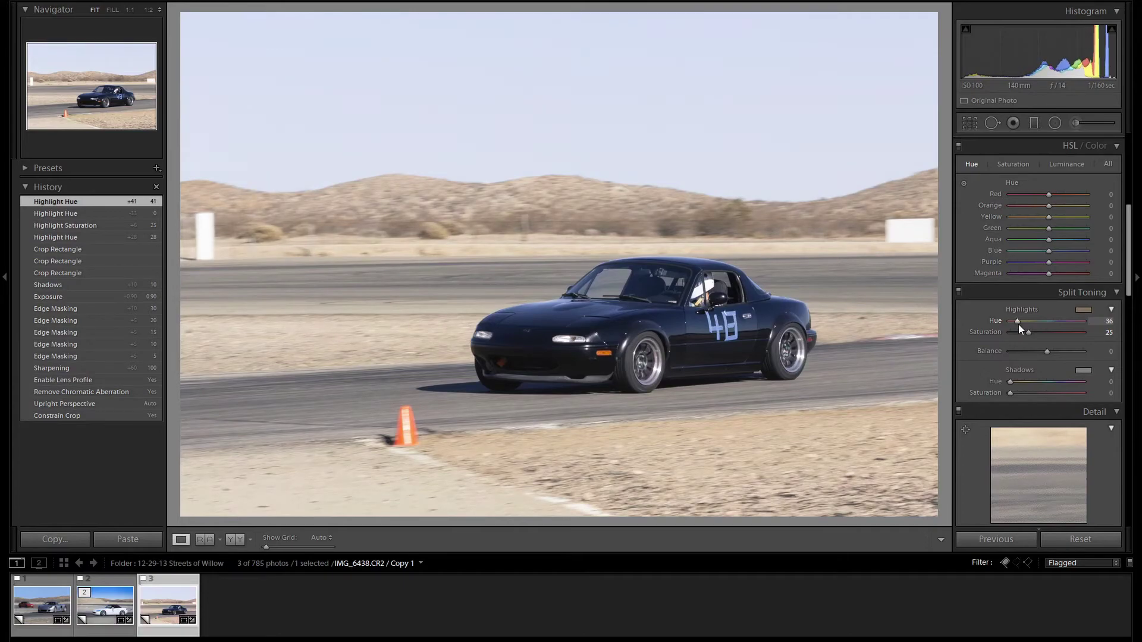
pyautogui.press('Down')
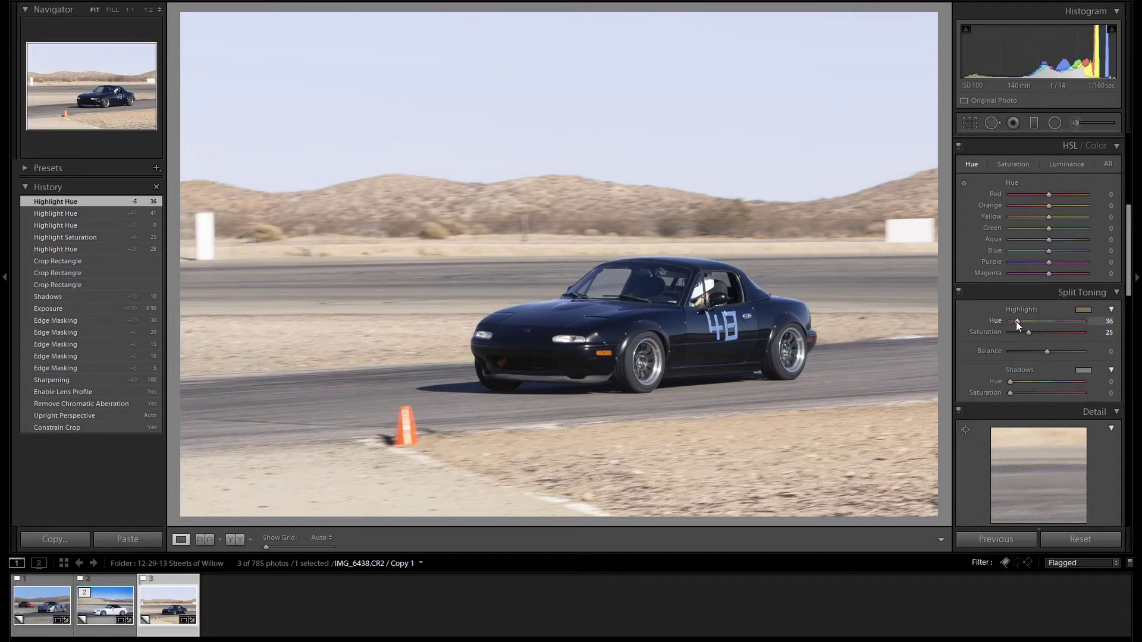
pyautogui.press('Up')
pyautogui.press('Up')
pyautogui.press('Up')
pyautogui.press('Up')
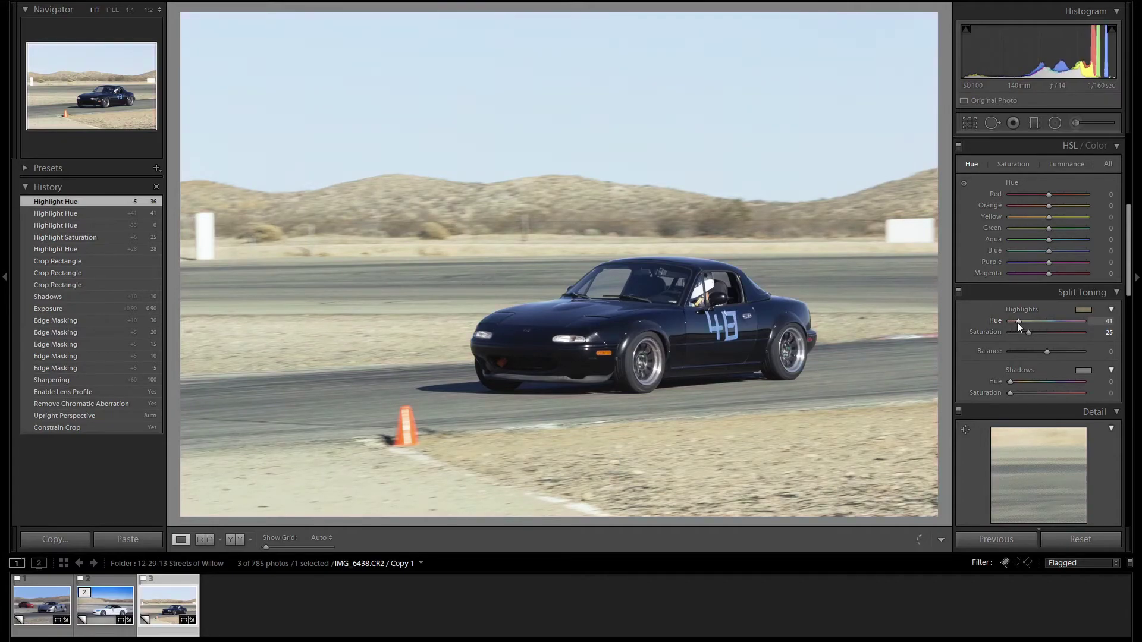
pyautogui.click(1017, 322)
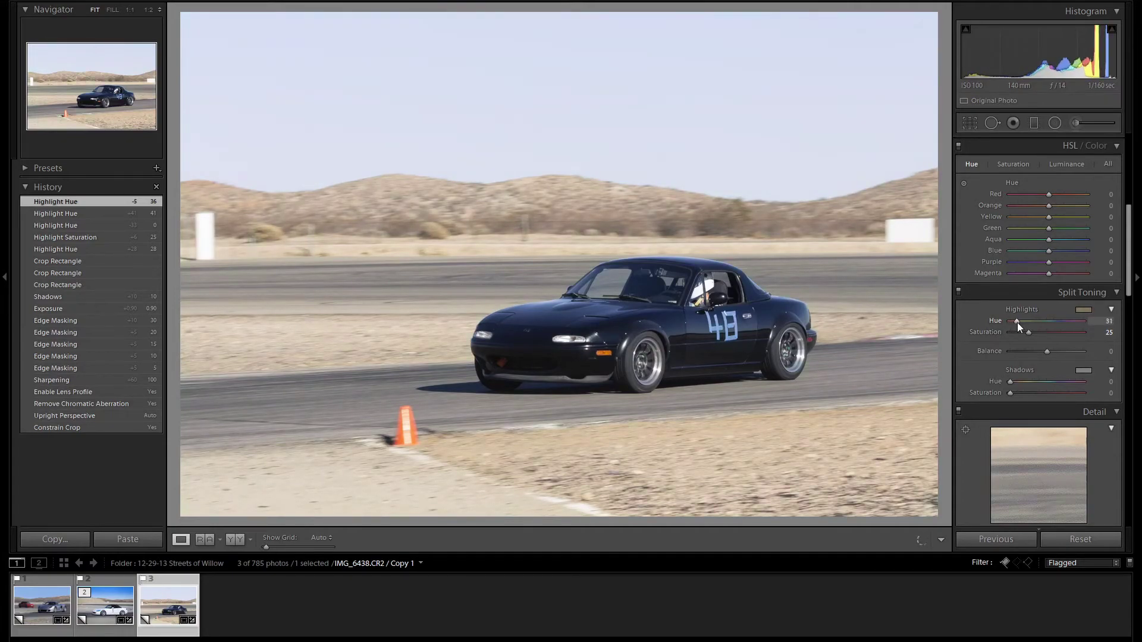
pyautogui.press('Up')
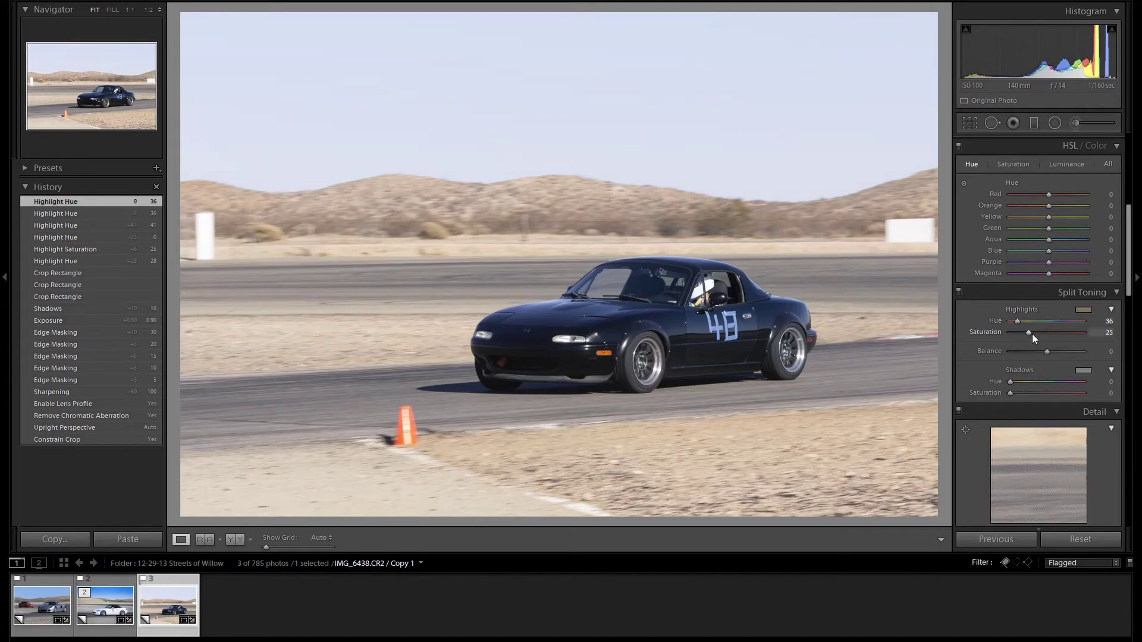
# Step: Set highlight saturation to 35 and shift the split-tone Balance to -60
pyautogui.doubleClick(1029, 334)
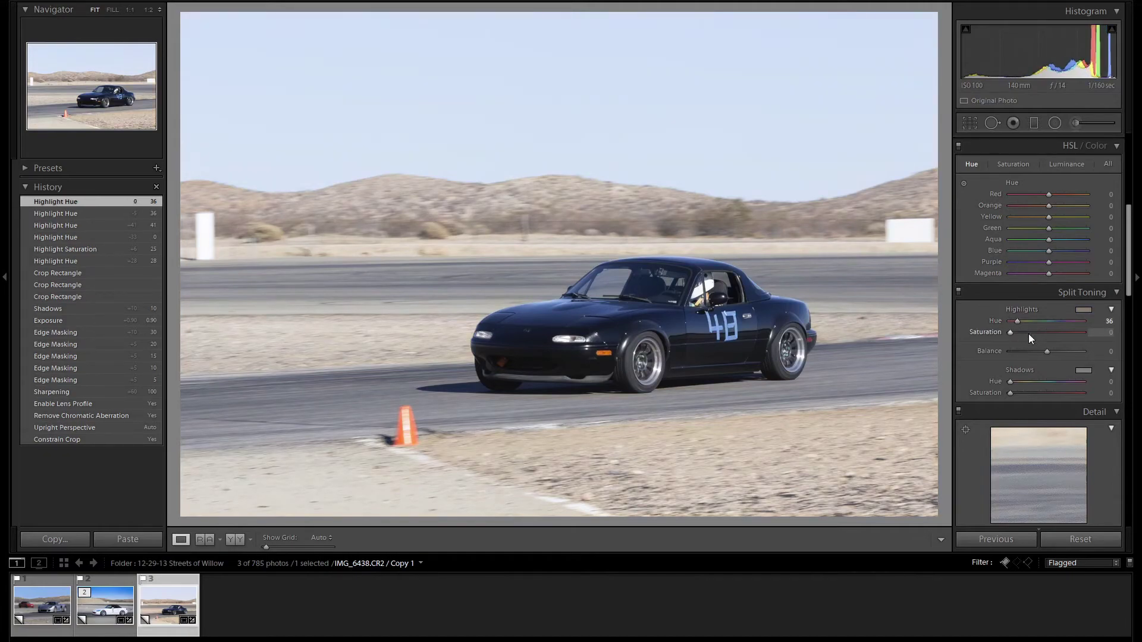
pyautogui.press('Up')
pyautogui.press('Up')
pyautogui.press('Up')
pyautogui.press('Up')
pyautogui.press('Up')
pyautogui.press('Up')
pyautogui.press('Up')
pyautogui.press('Up')
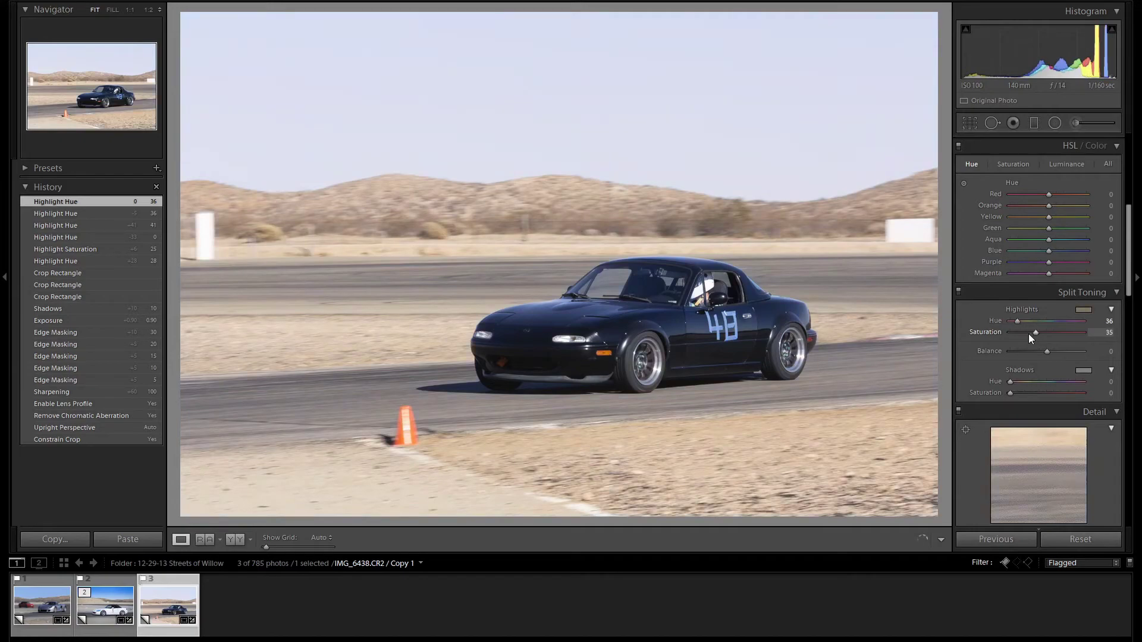
pyautogui.press('Down')
pyautogui.press('Down')
pyautogui.press('Up')
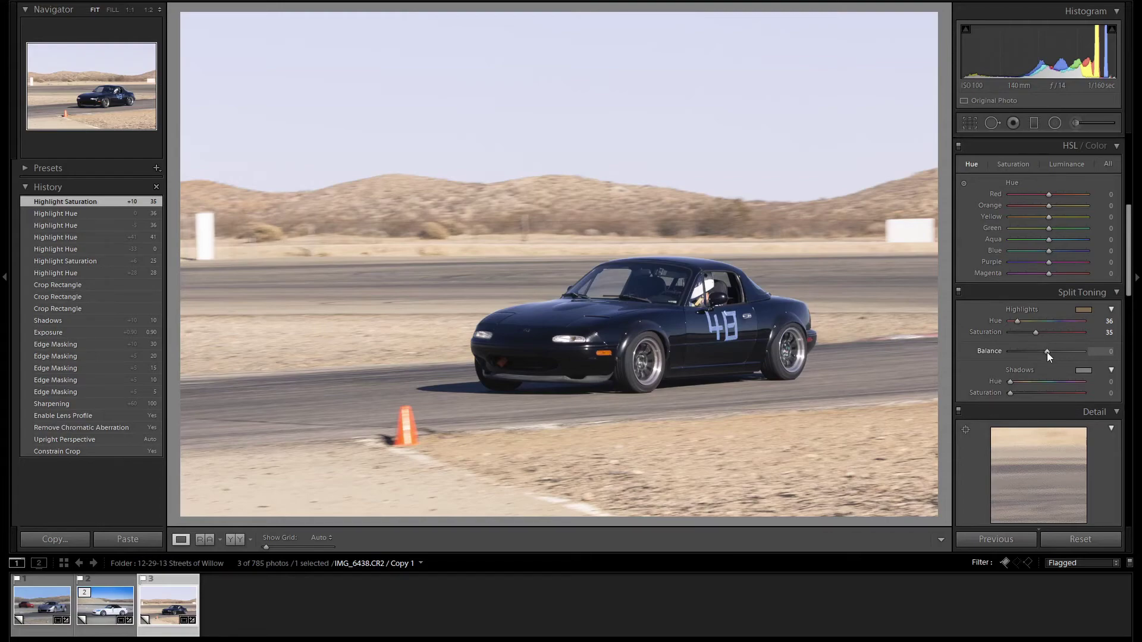
pyautogui.press('Down')
pyautogui.press('Down')
pyautogui.press('Down')
pyautogui.press('Down')
pyautogui.press('Down')
pyautogui.press('Down')
pyautogui.press('Down')
pyautogui.press('Down')
pyautogui.press('Down')
pyautogui.press('Down')
pyautogui.press('Down')
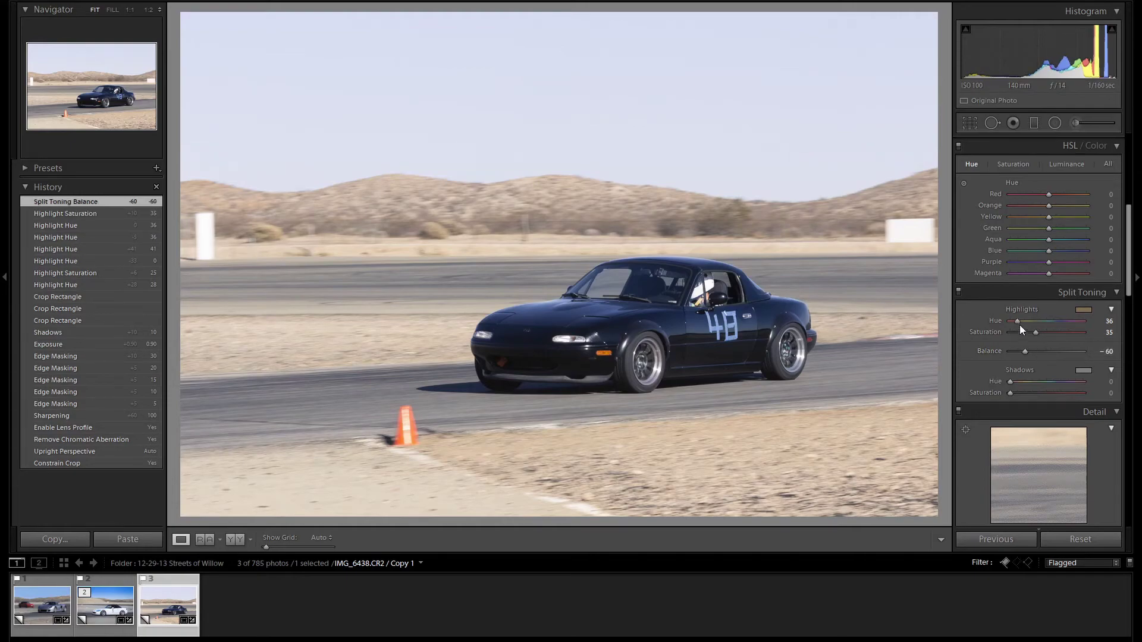
# Step: Compare the photo with Split Toning off and back on, then scroll to the Basic panel
pyautogui.click(958, 291)
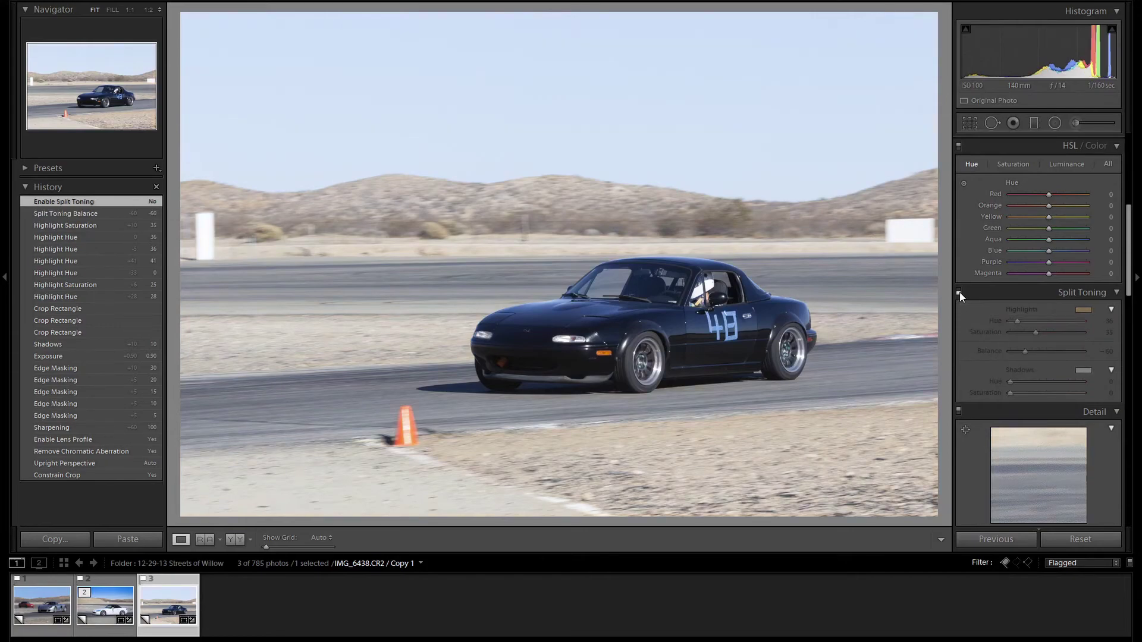
pyautogui.click(958, 291)
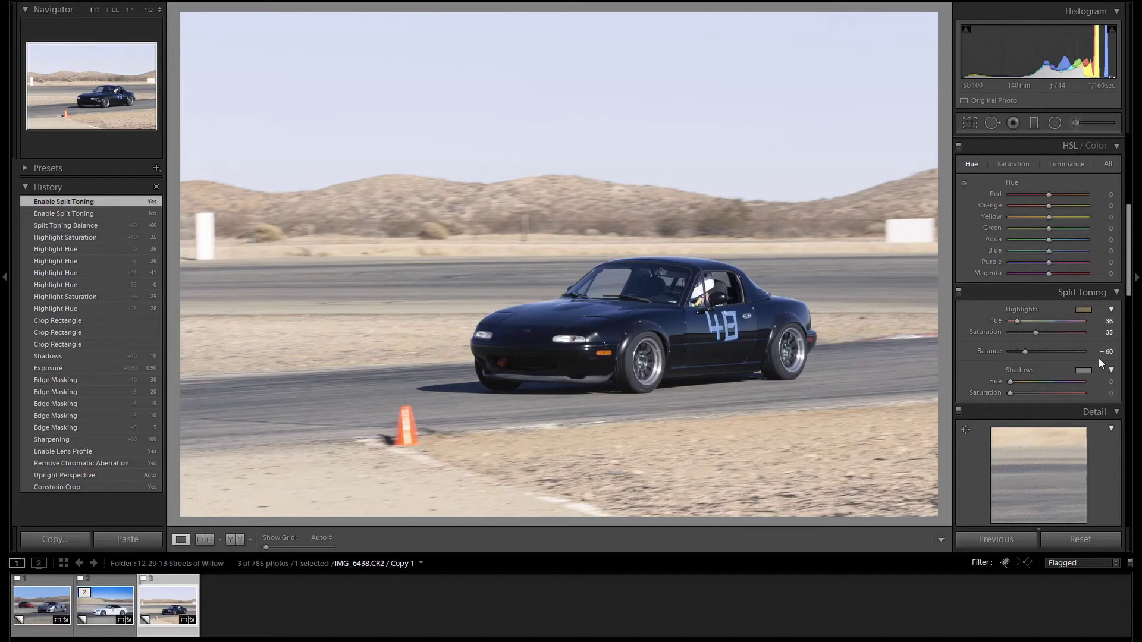
pyautogui.scroll(5, 1098, 358)
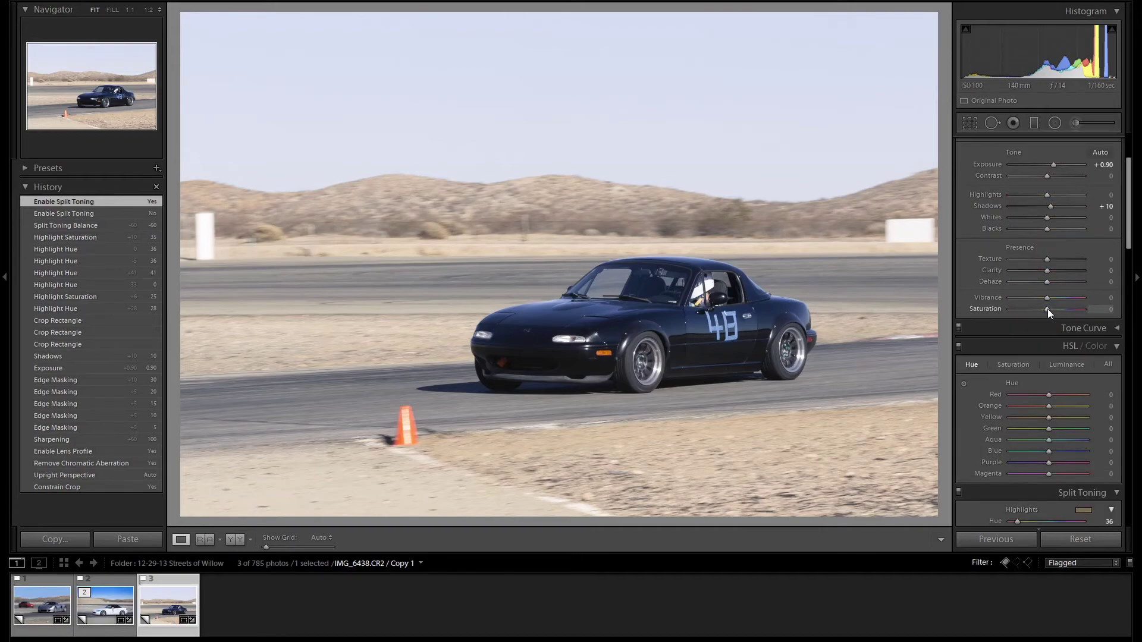
pyautogui.scroll(-4, 1048, 309)
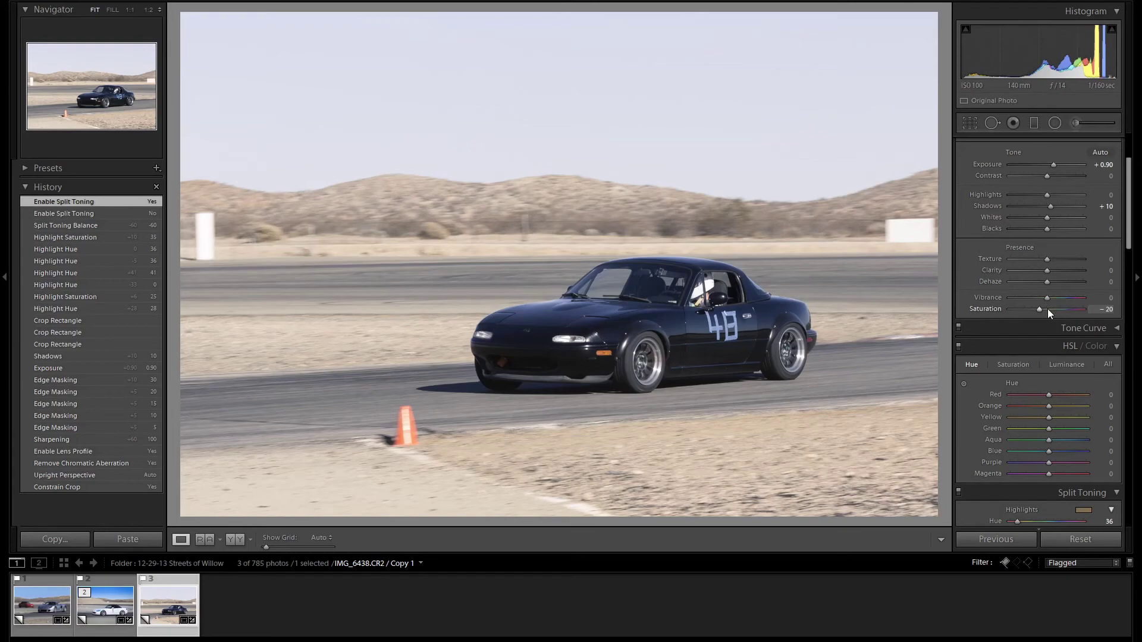
pyautogui.press('i')
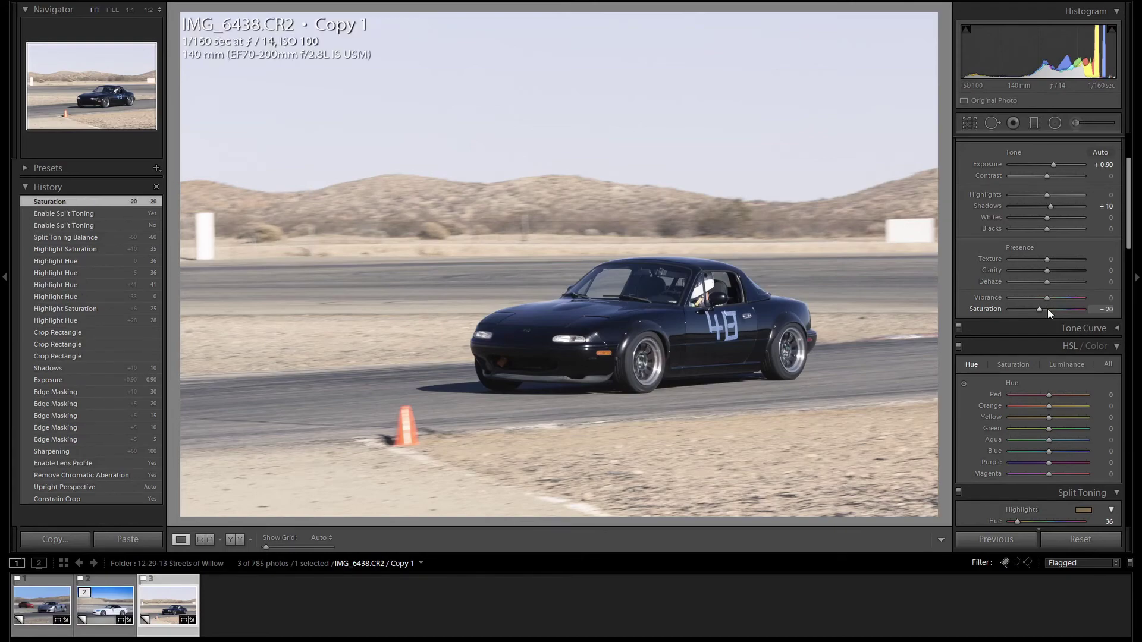